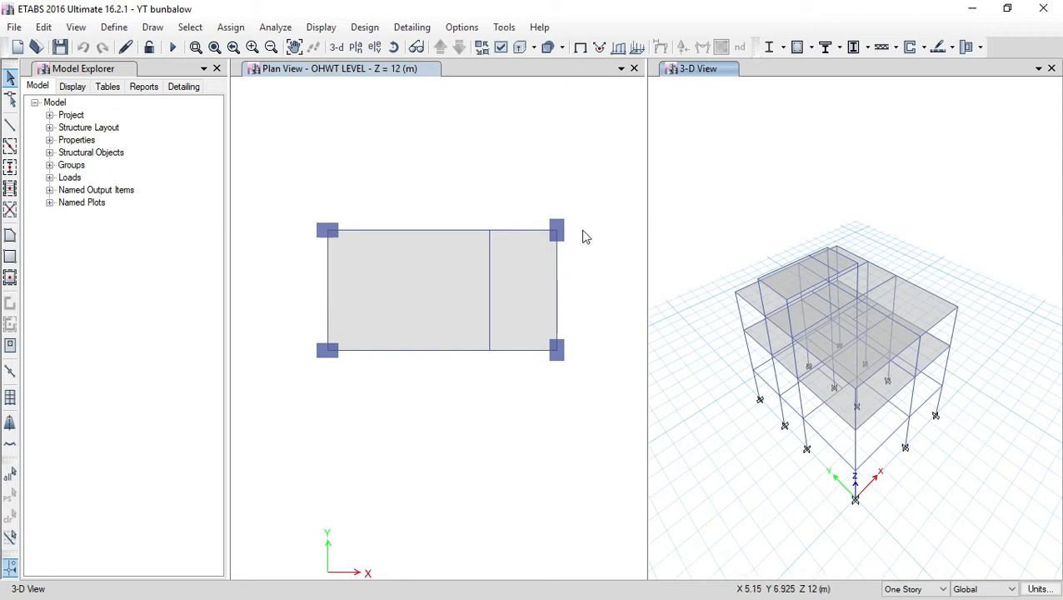
Check the model with all joint, frame, shell, meshing, loading and self-mass checks and both fix options enabled.
click(276, 27)
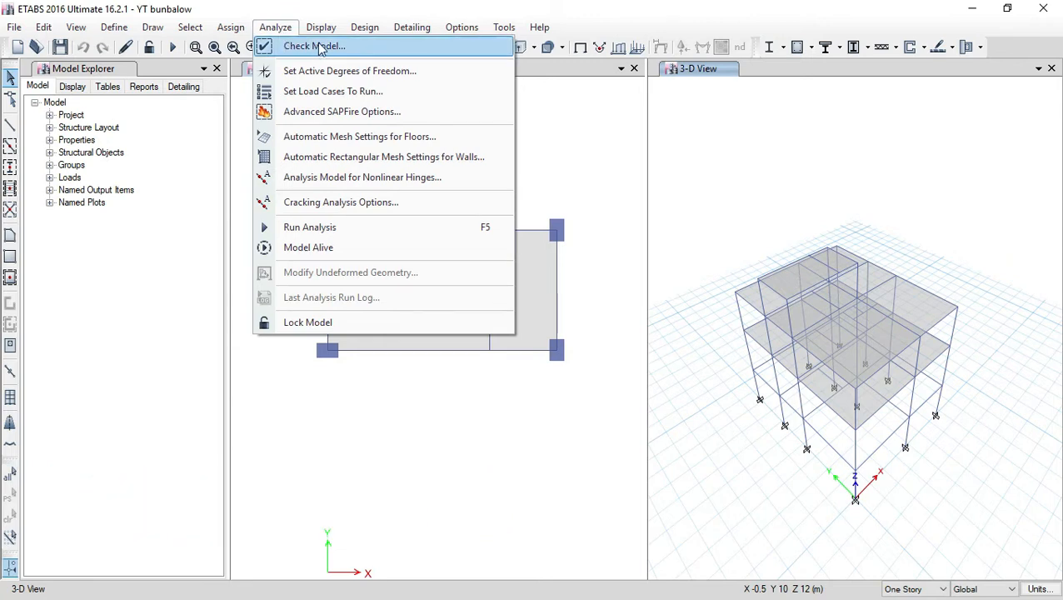
click(315, 47)
click(527, 504)
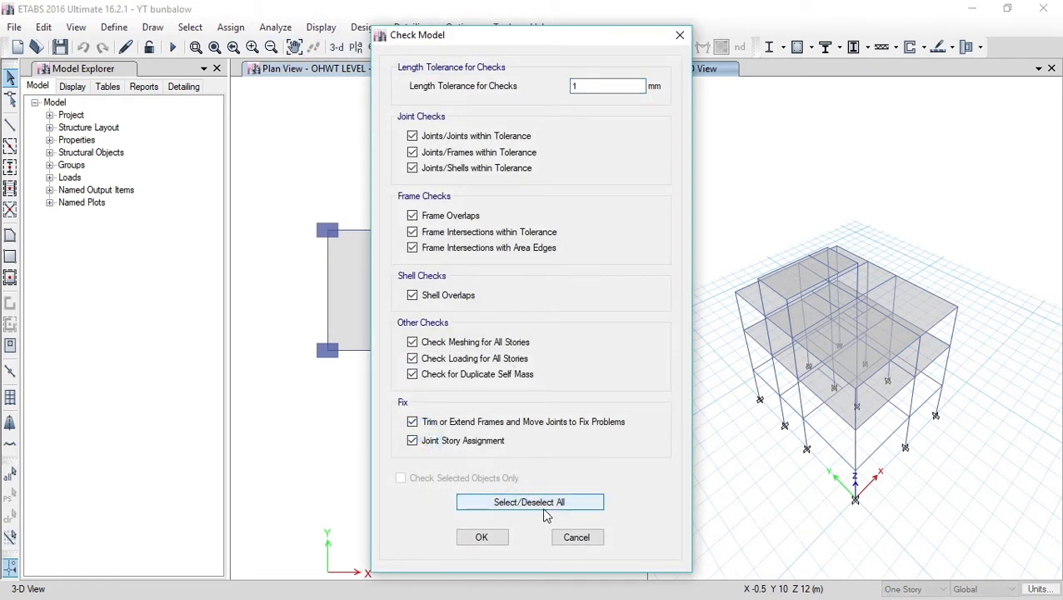
click(482, 538)
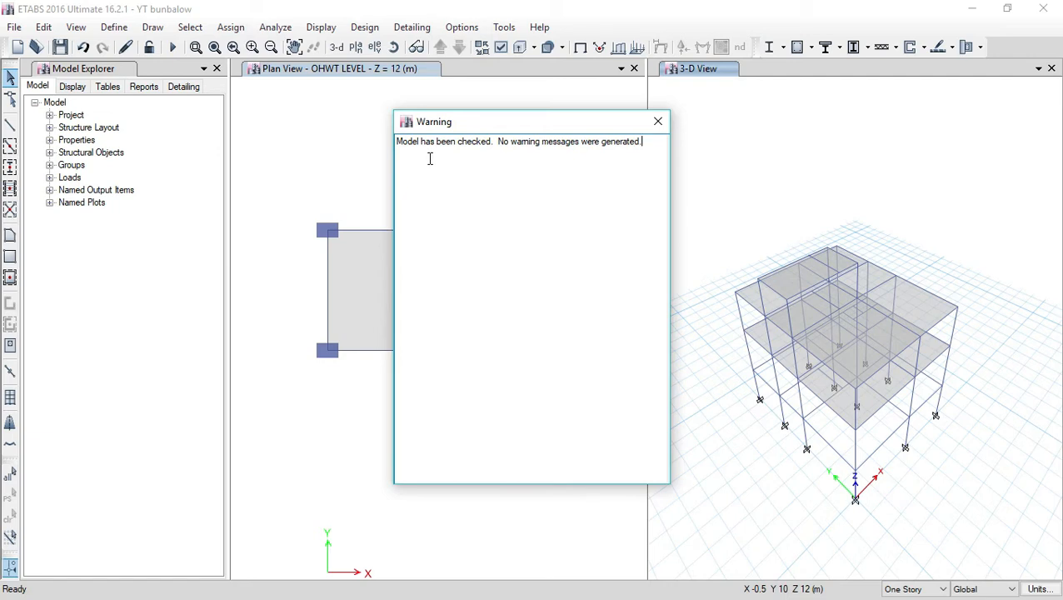
click(658, 123)
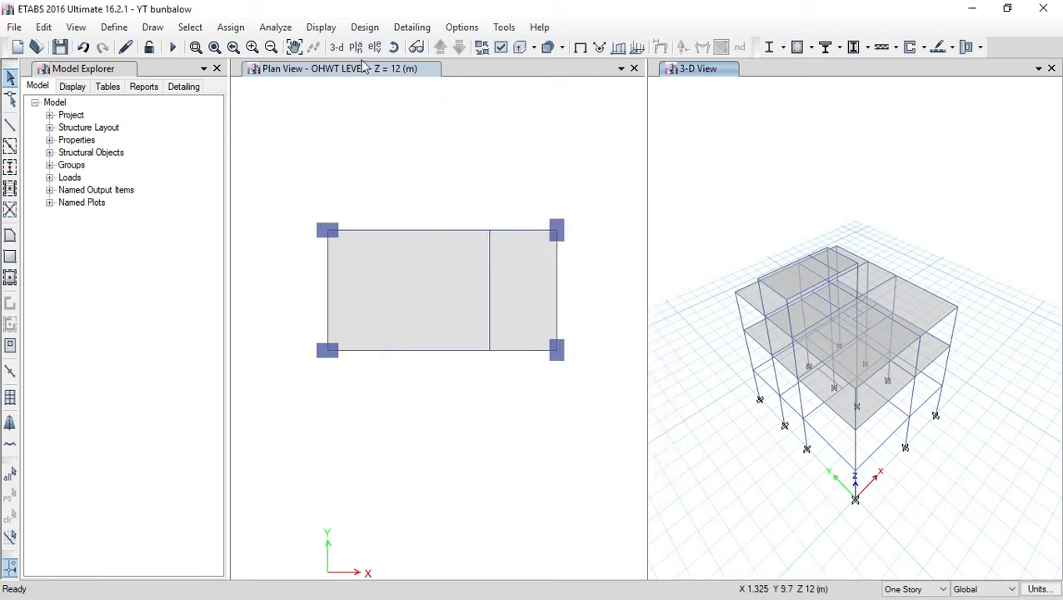
Run the structural analysis and close the OHWT LEVEL plan view to leave only the 3-D view.
click(275, 28)
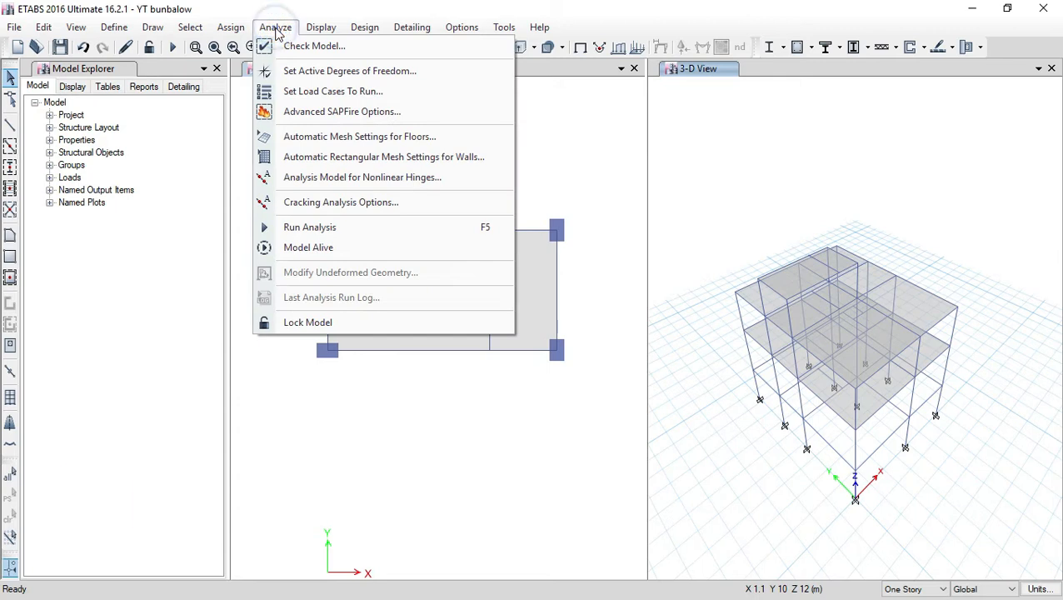
click(321, 226)
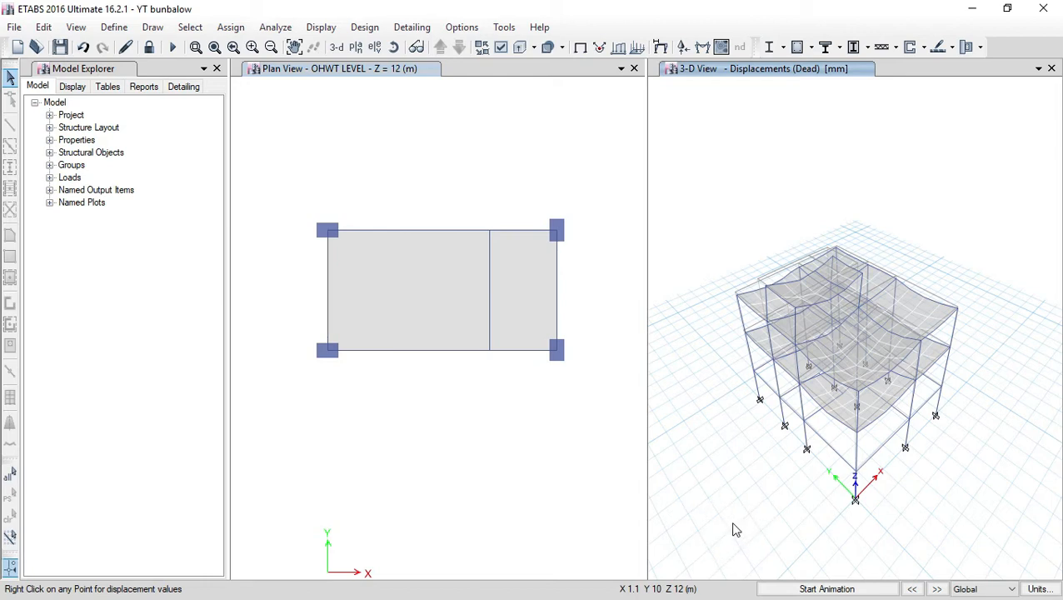
click(634, 69)
Play the Dead load displacement animation in the 3-D view and stop it.
middle_drag(746, 427, 728, 368)
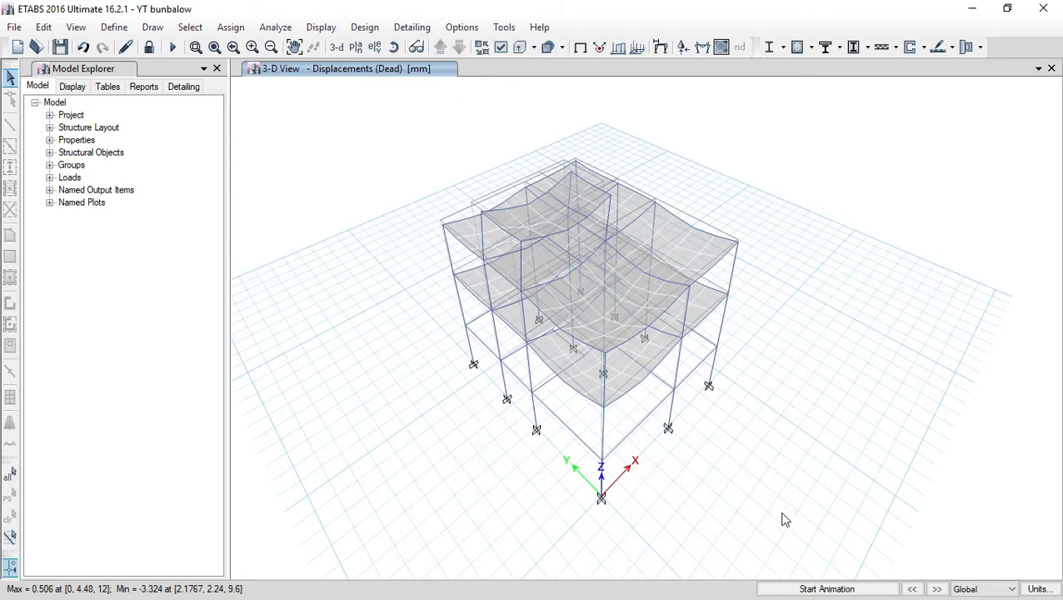
click(823, 589)
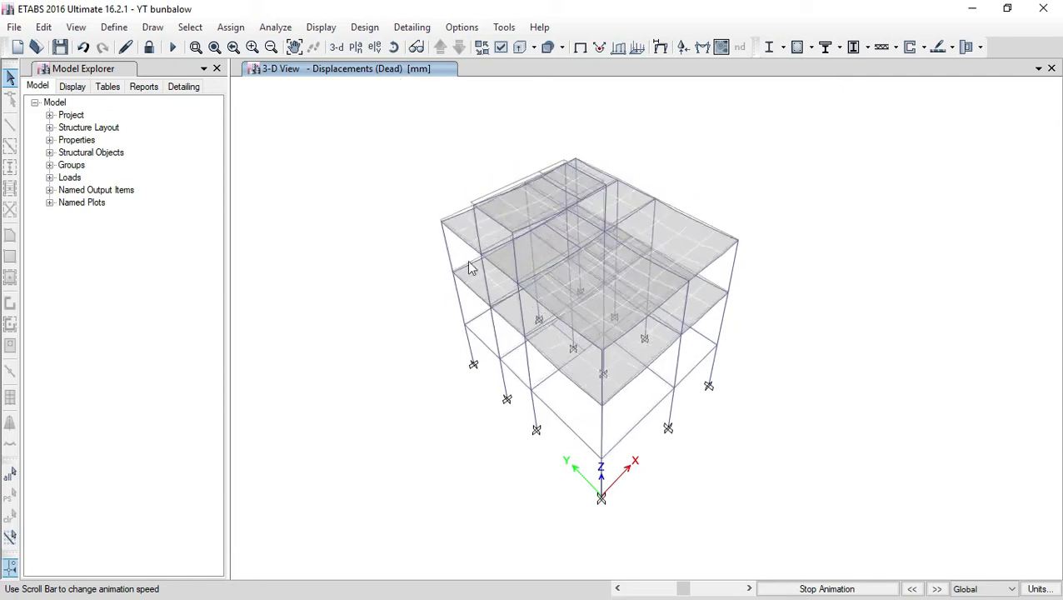
click(825, 590)
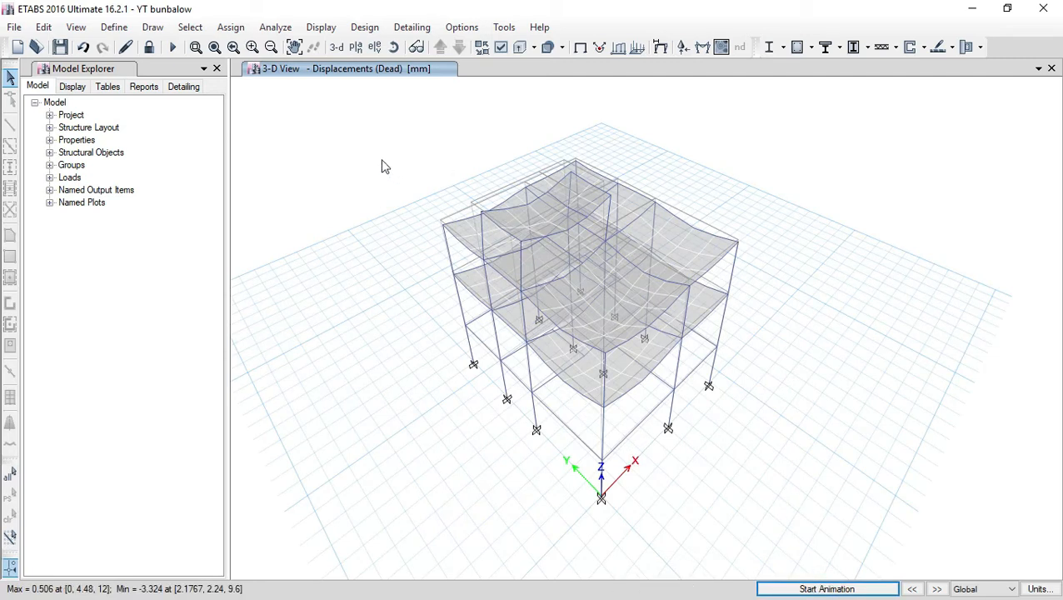
Switch the 3-D view back to the undeformed shape of the building.
click(323, 27)
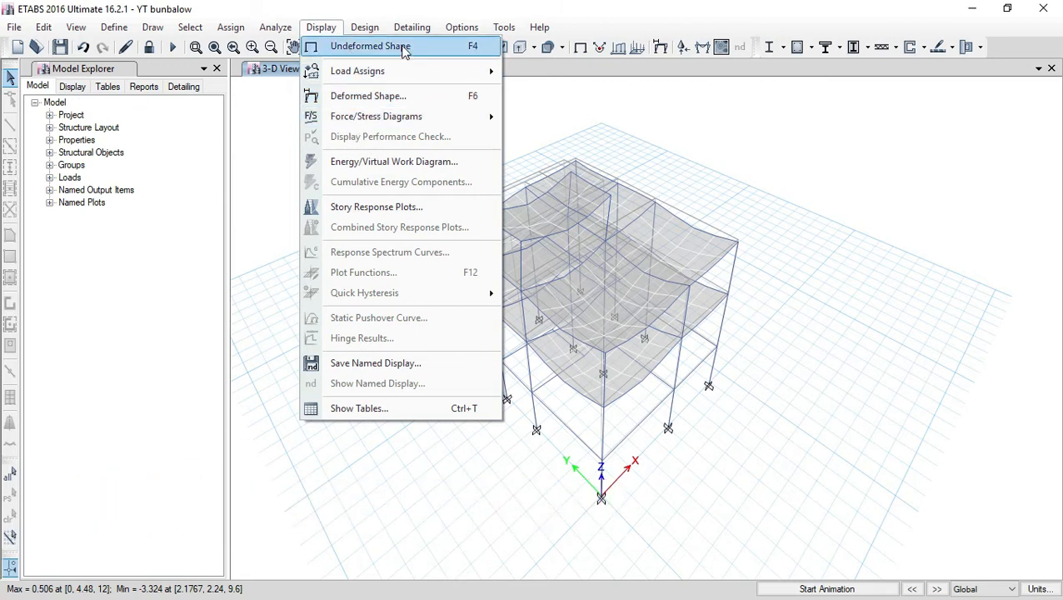
click(320, 26)
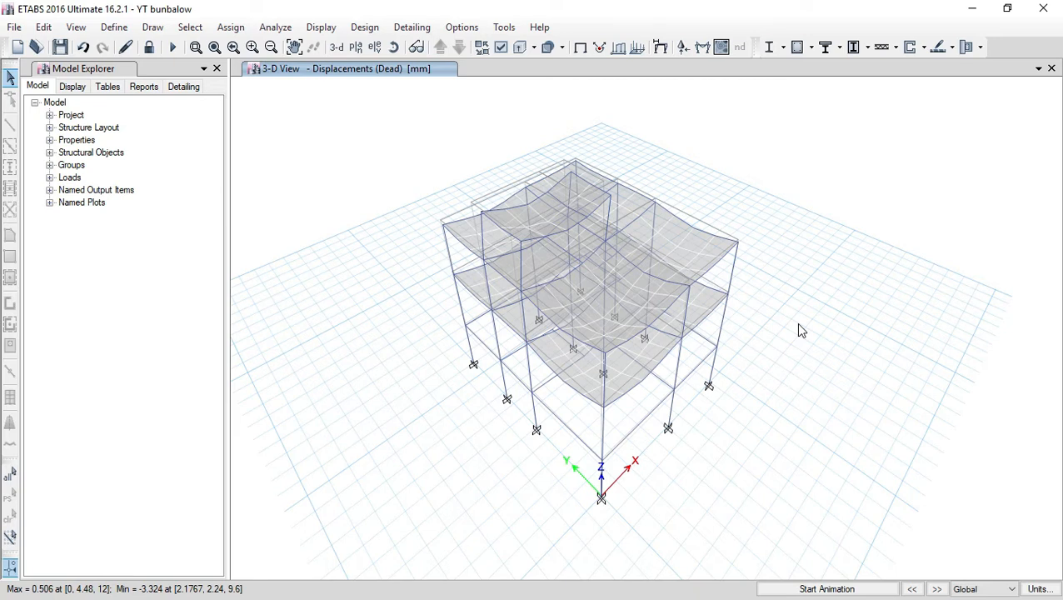
click(321, 27)
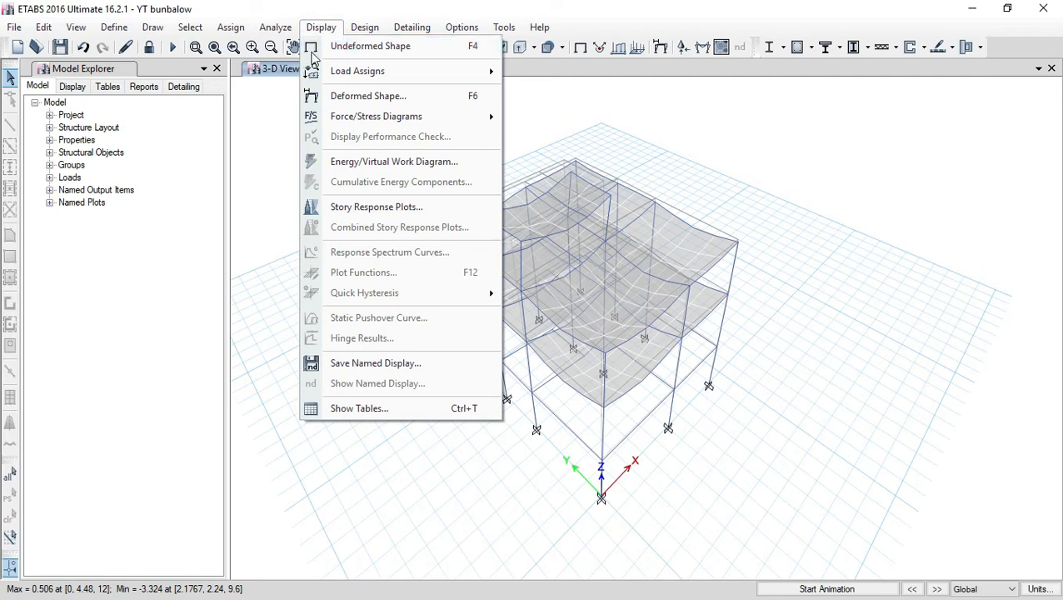
click(390, 48)
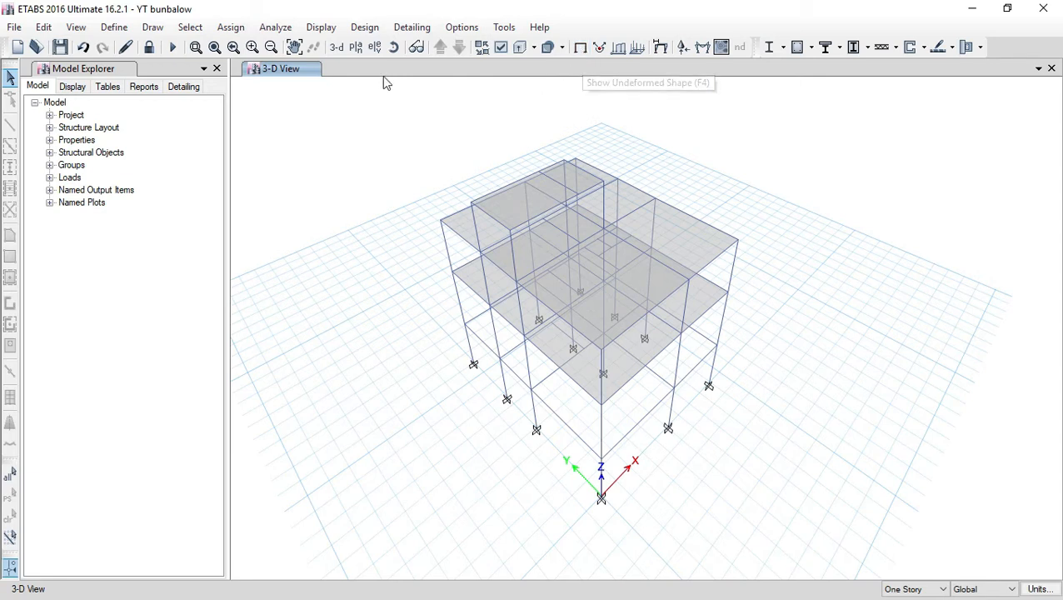
Display the deformed shape for the Dead load case with automatic scaling and wire shadow.
click(321, 28)
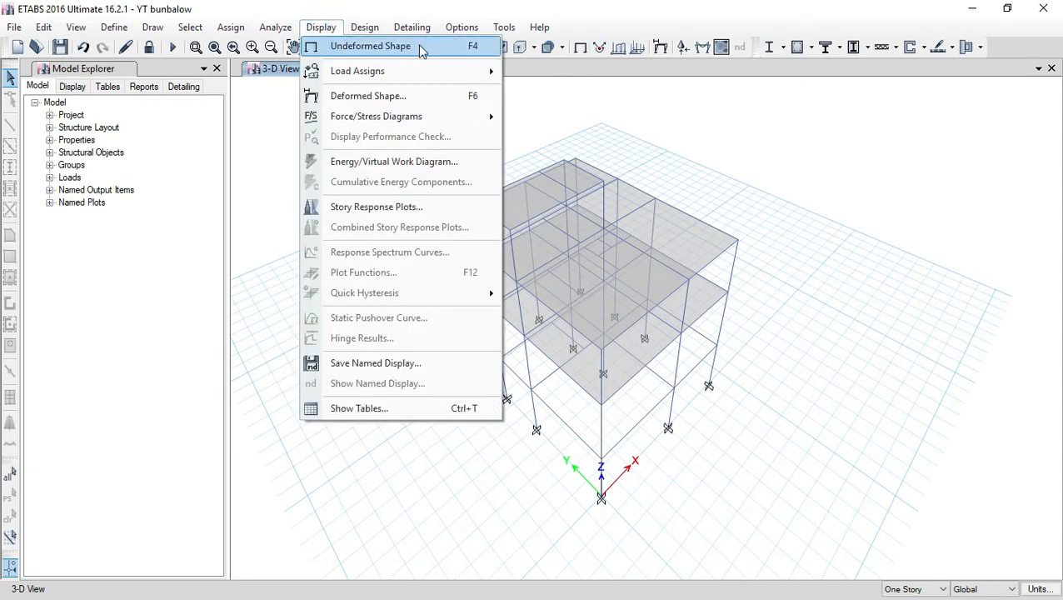
click(391, 100)
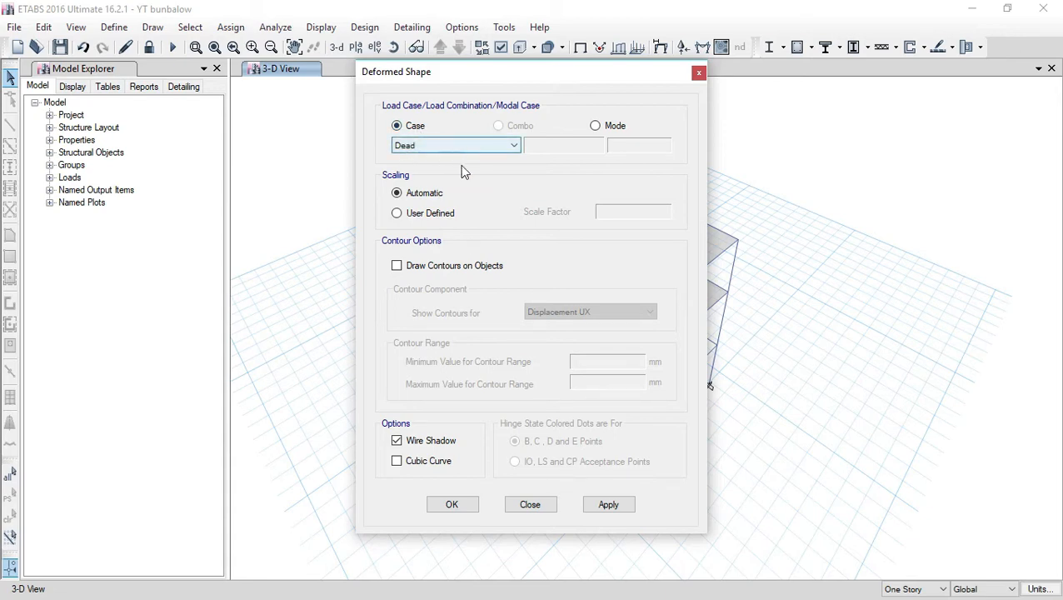
click(617, 507)
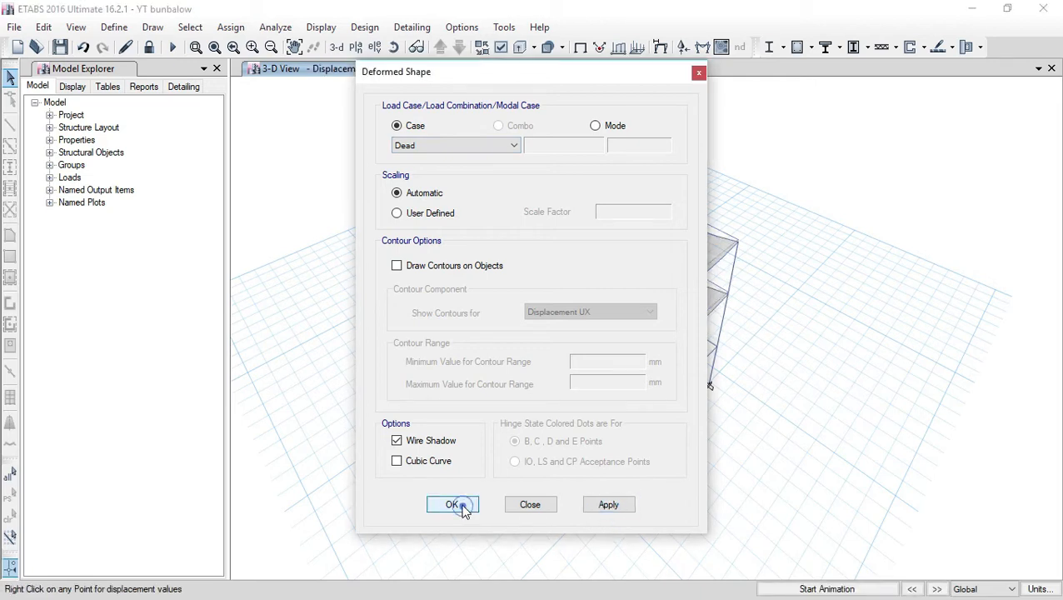
click(454, 506)
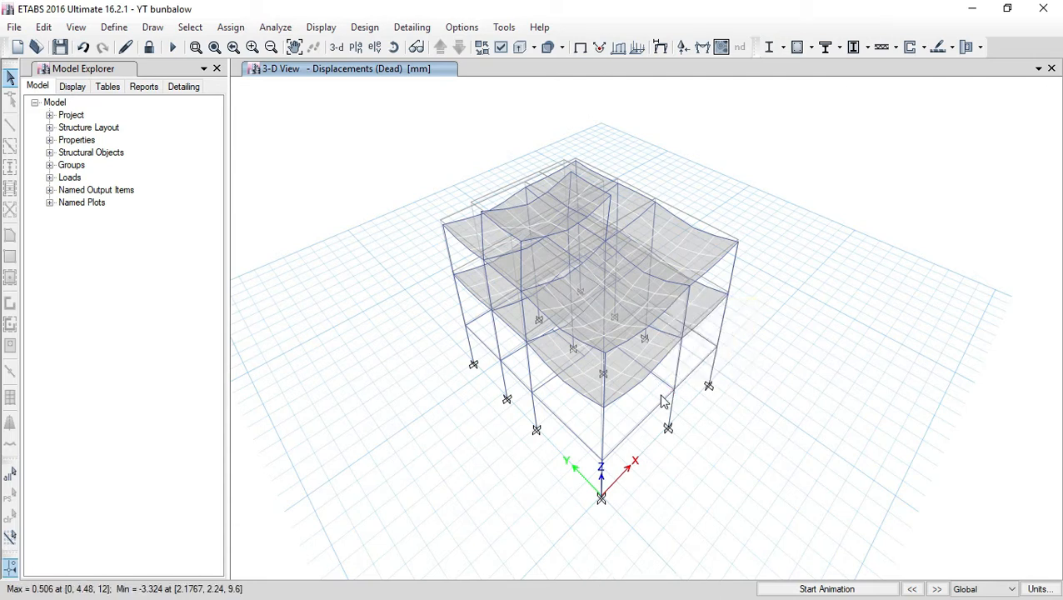
Display the deformed shape for the Live load case beside the settings dialog, and play and stop its animation.
click(322, 27)
click(367, 97)
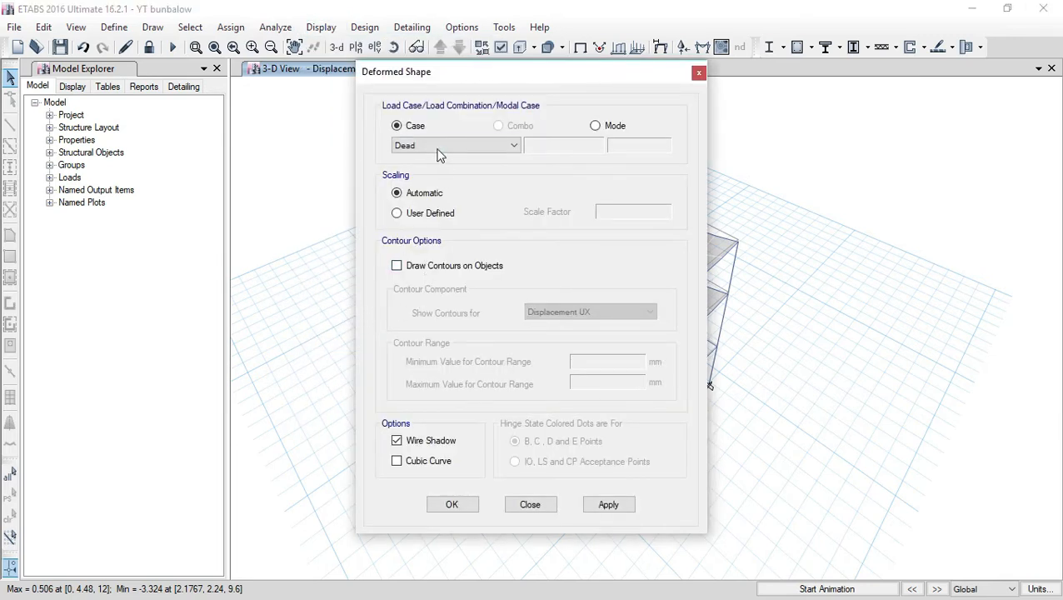
drag(496, 66, 222, 74)
middle_drag(705, 162, 819, 160)
drag(293, 87, 315, 78)
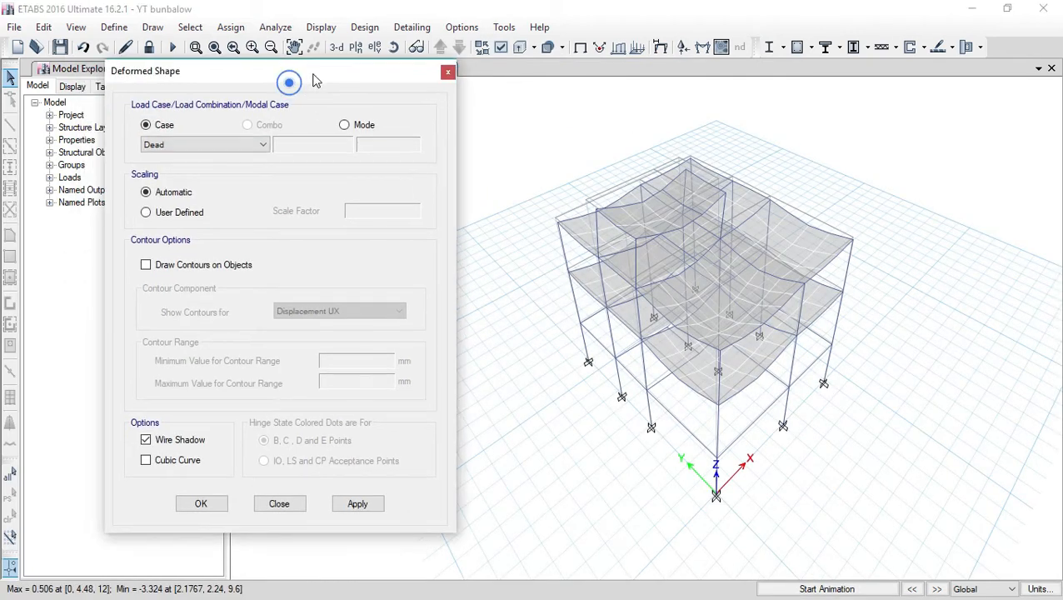
click(263, 146)
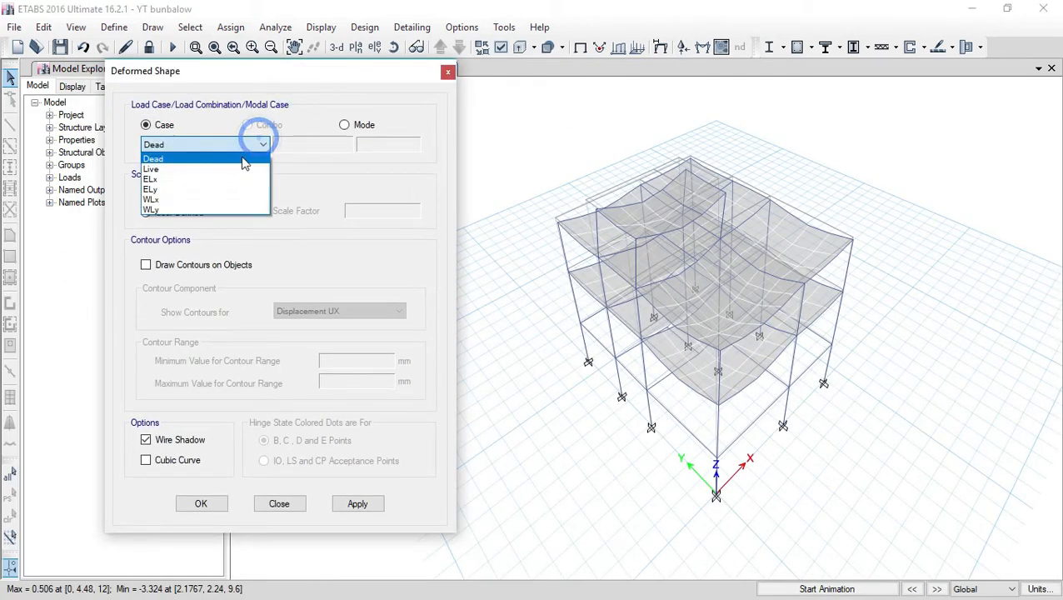
click(160, 170)
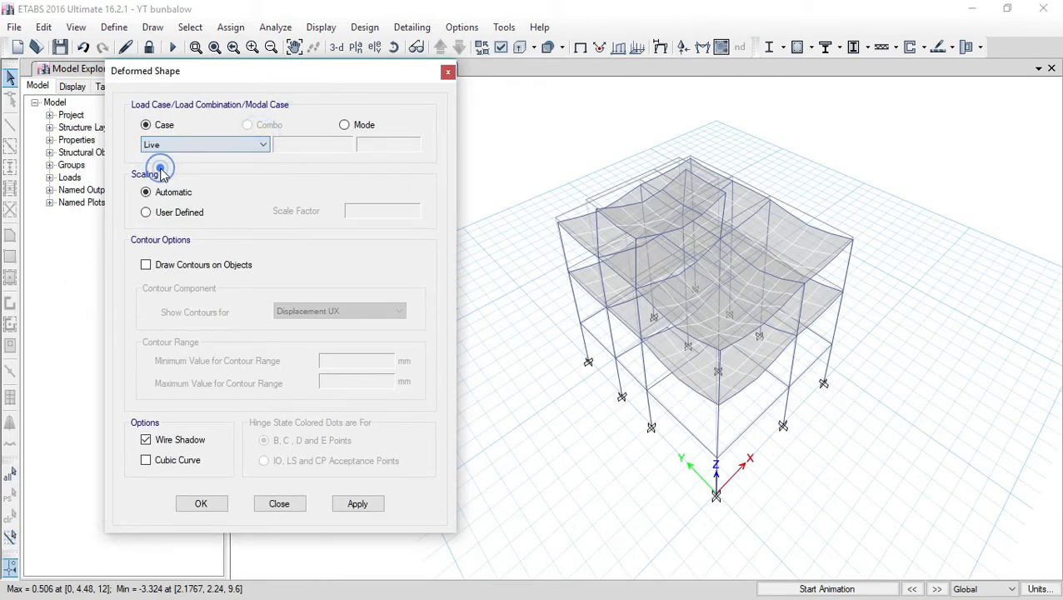
click(358, 504)
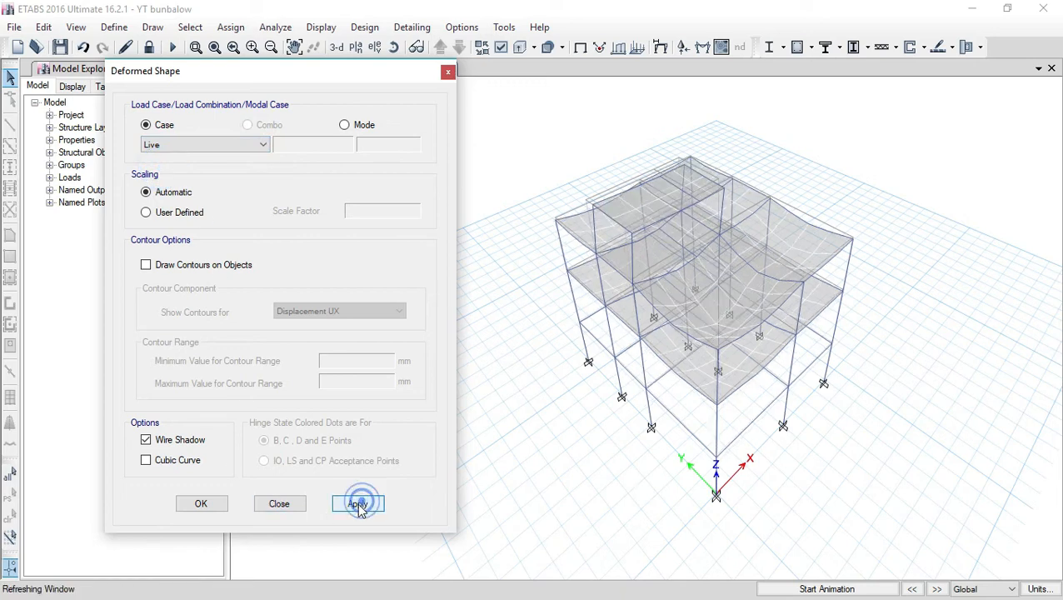
click(851, 589)
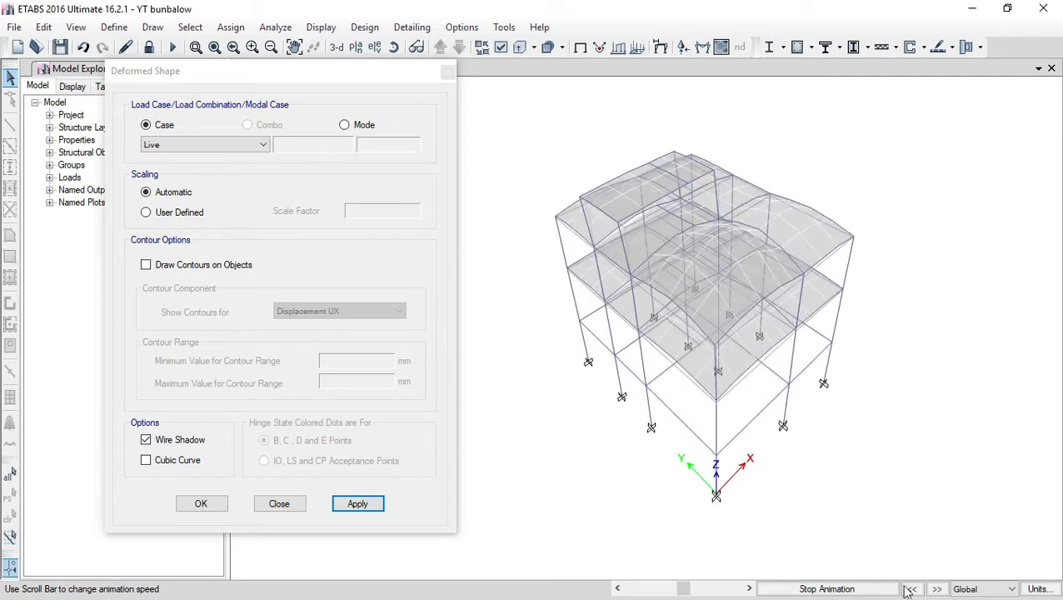
click(858, 589)
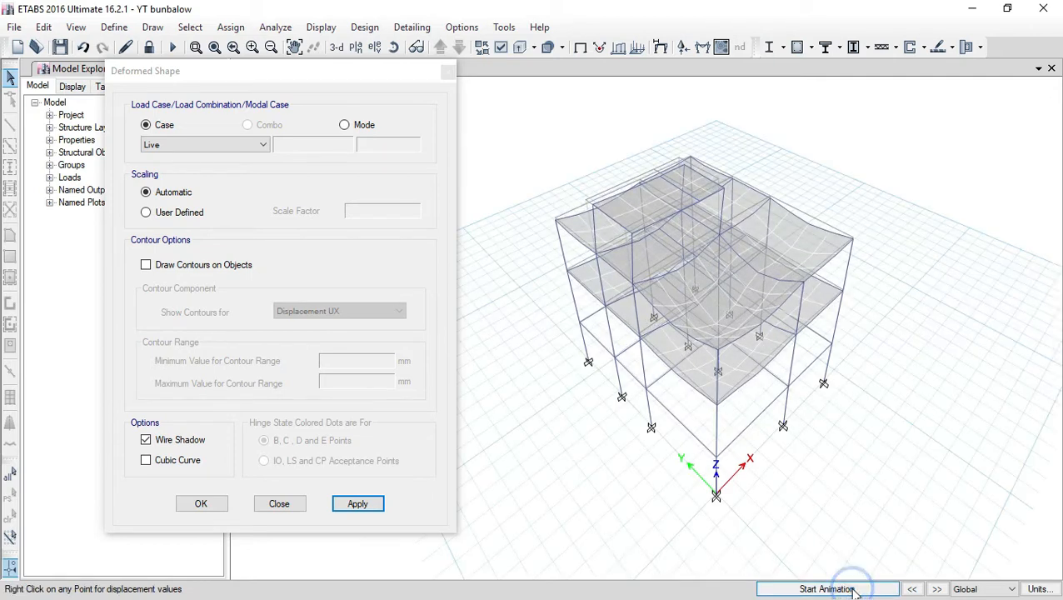
Apply the deformed shape for load case ELx at step number 1, and play and stop its animation.
click(266, 146)
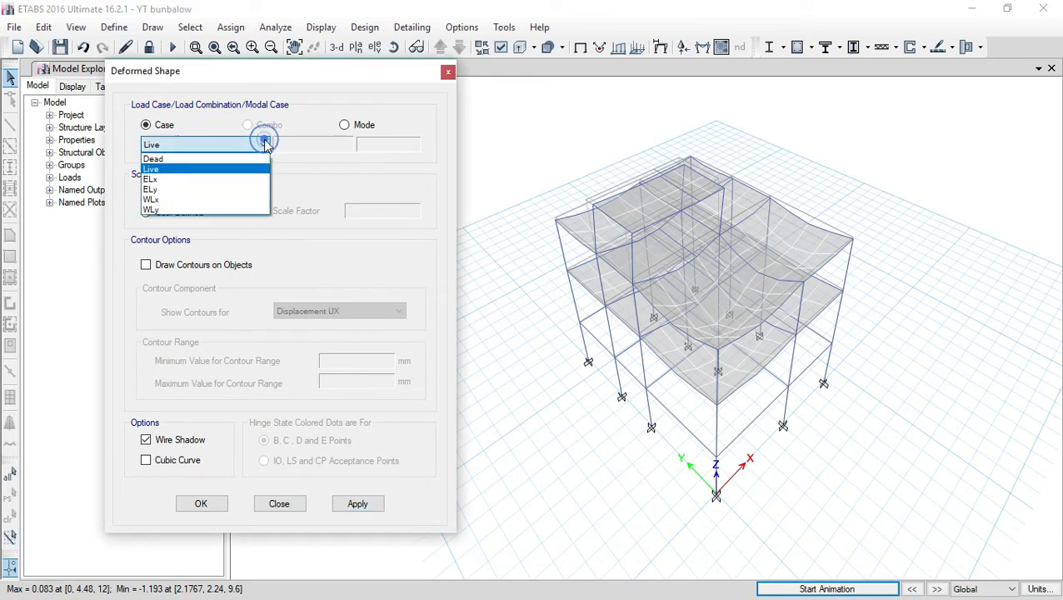
click(162, 181)
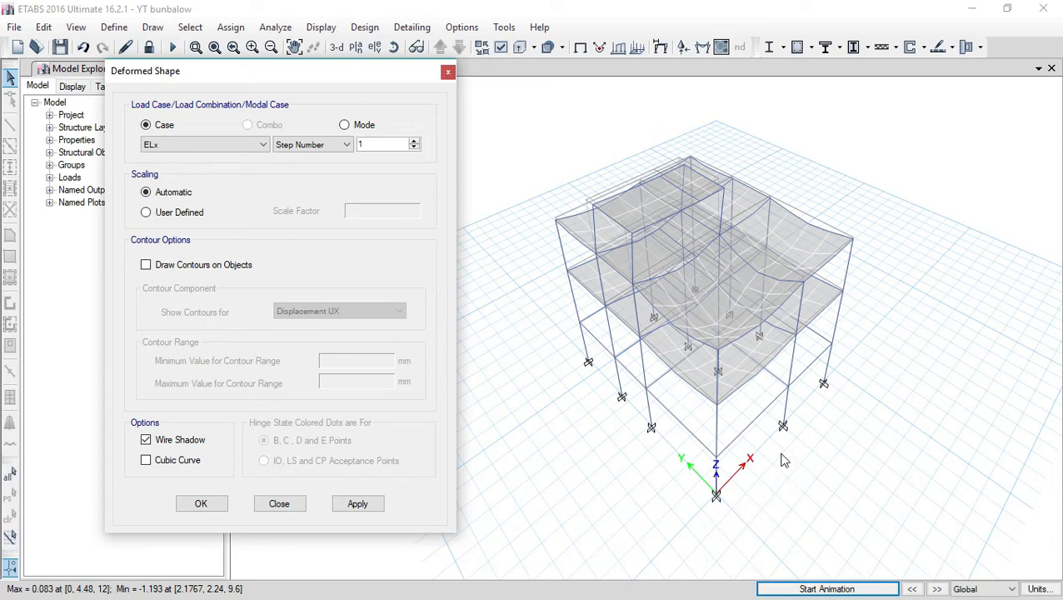
click(369, 510)
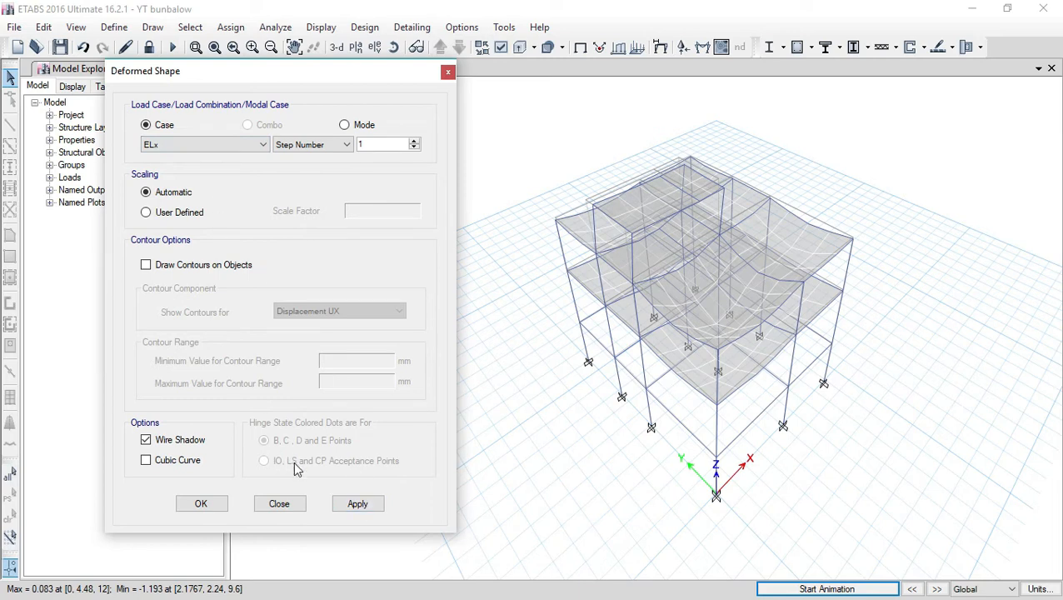
click(368, 507)
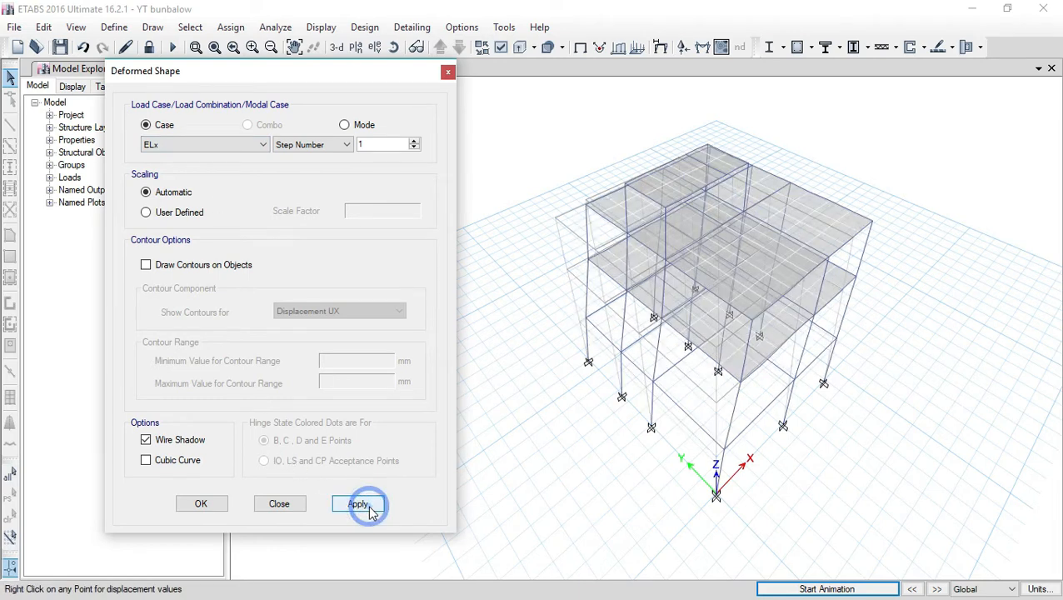
click(828, 589)
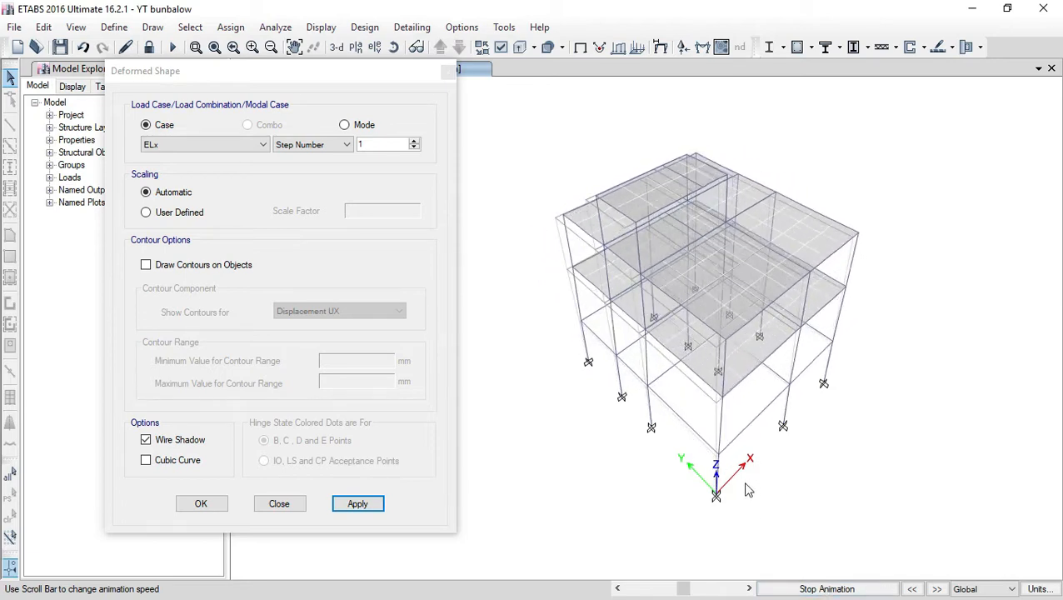
click(818, 589)
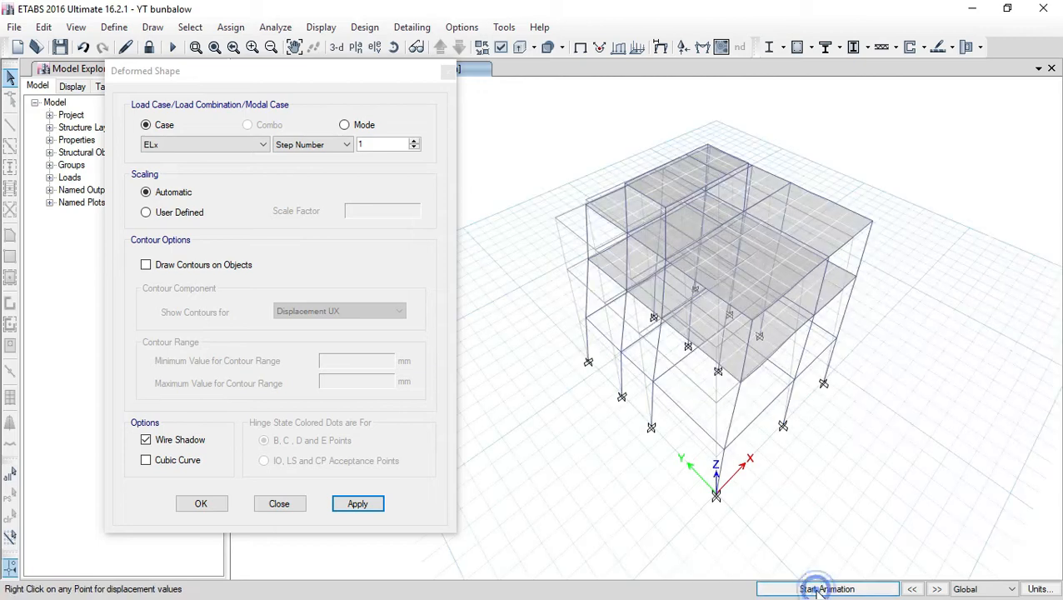
Apply the deformed shape for load case ELy at step number 1, and play and stop its animation.
click(263, 144)
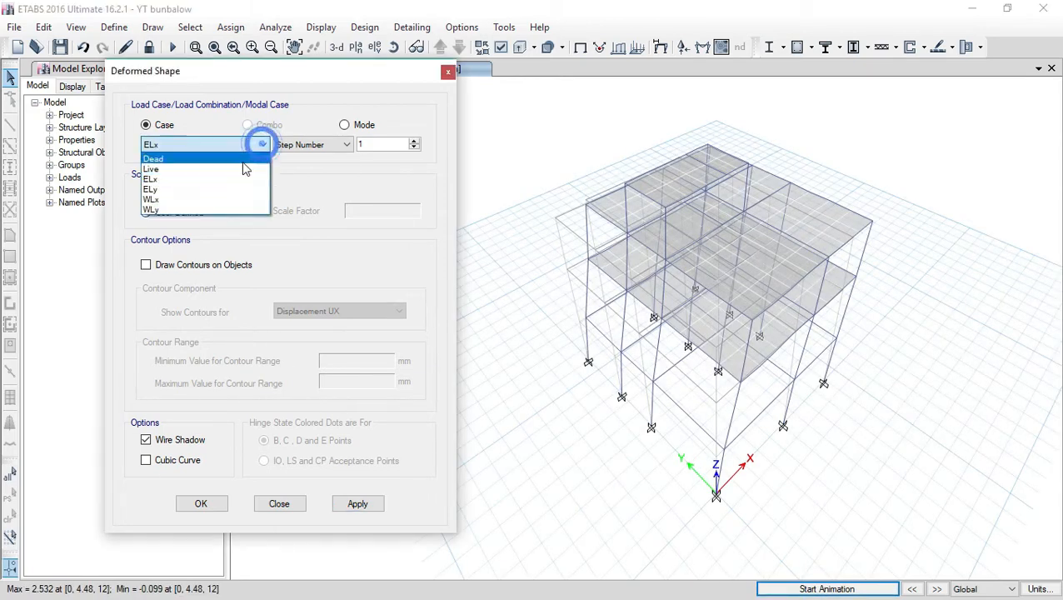
click(151, 190)
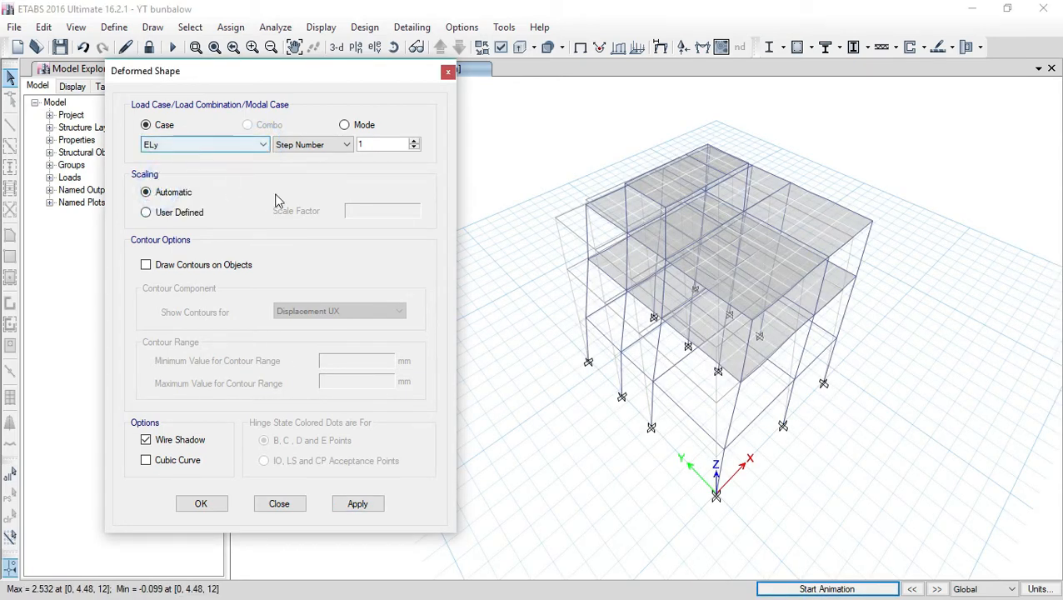
click(357, 504)
click(816, 587)
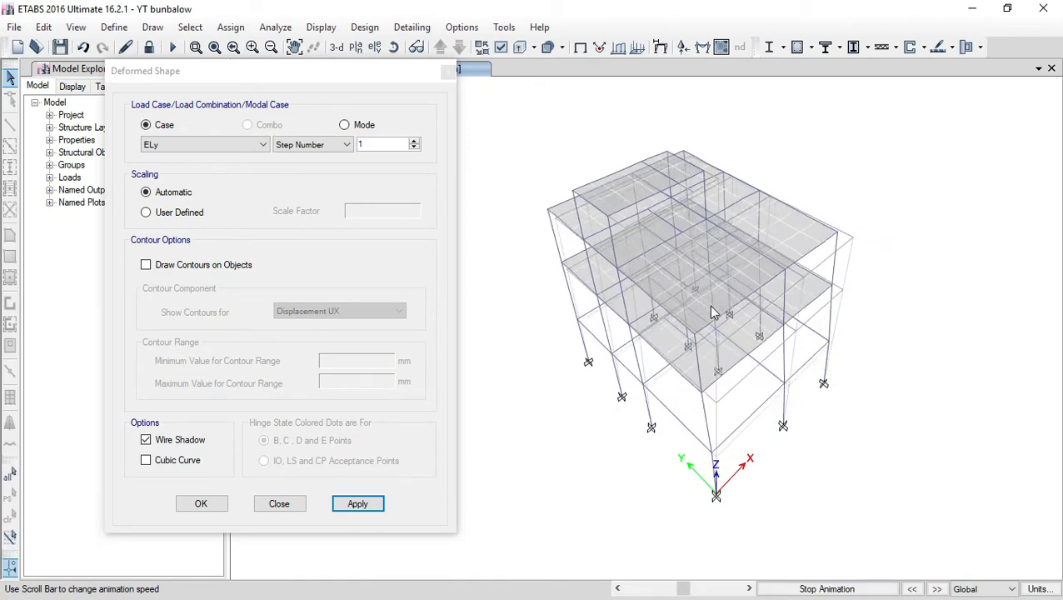
click(869, 589)
Apply the deformed shape for load case WLx with automatic scaling, and play and stop its animation.
click(261, 145)
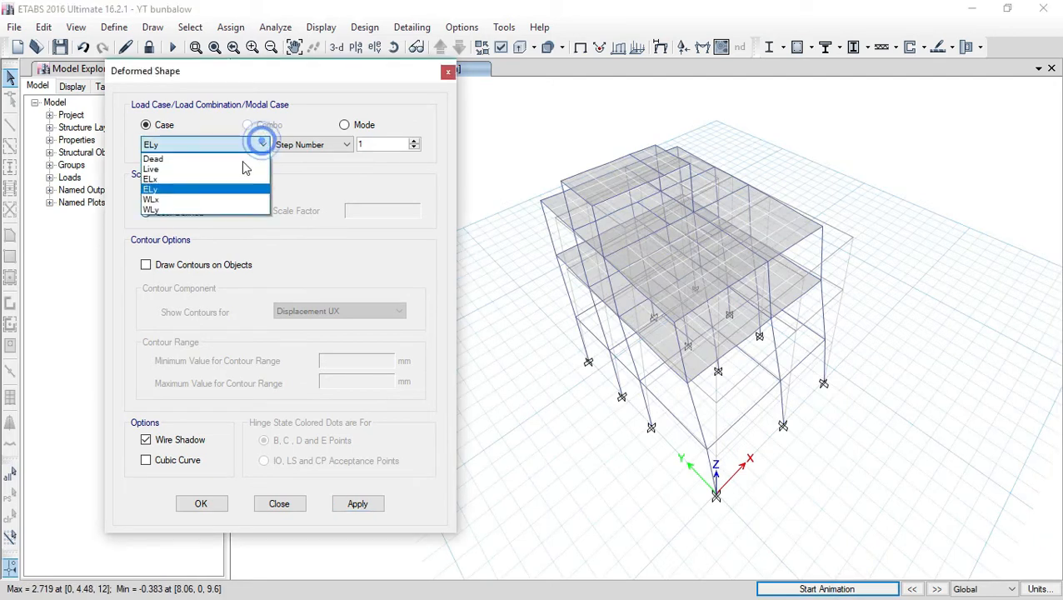
click(160, 200)
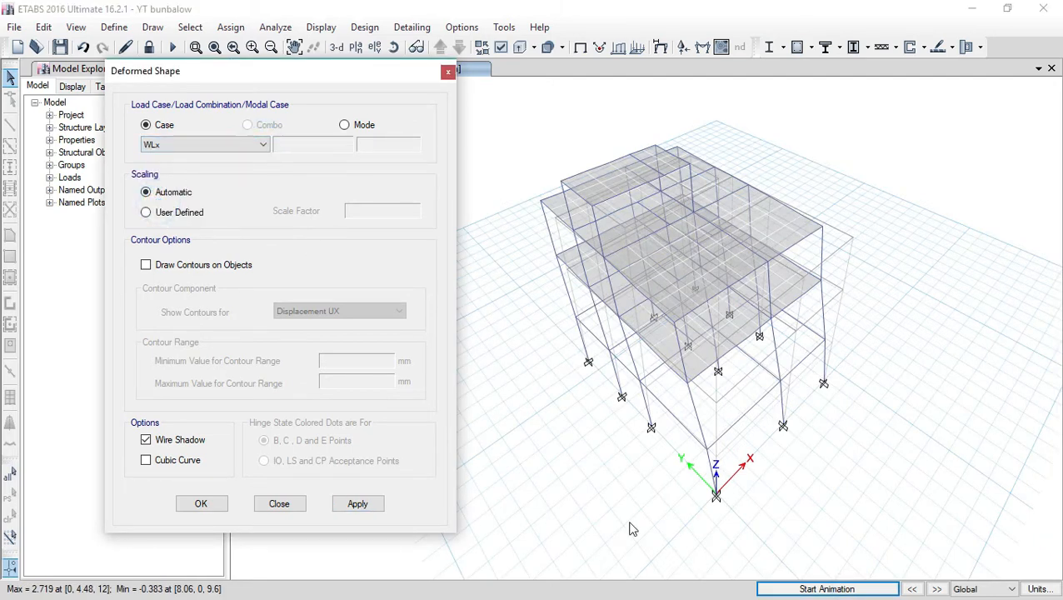
click(358, 503)
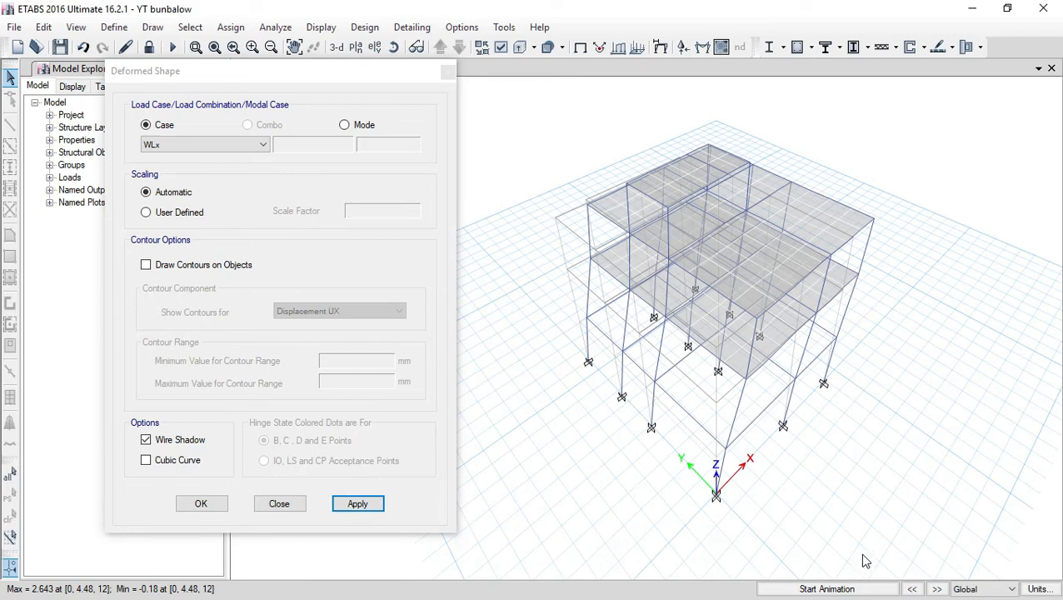
click(844, 589)
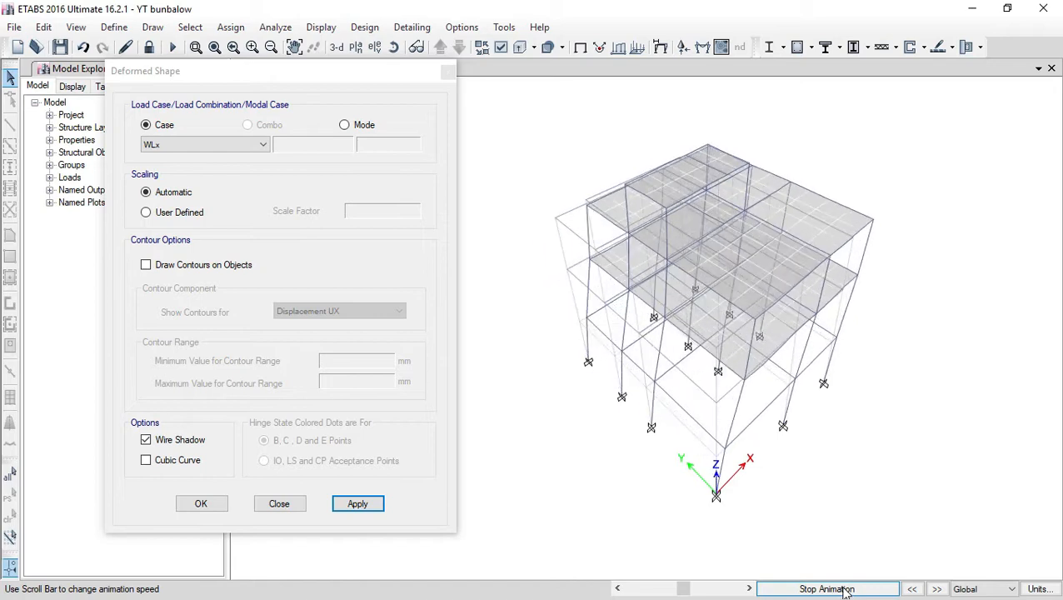
click(845, 590)
Apply the deformed shape for load case WLy, play and stop its animation, and close the deformed shape settings.
click(230, 144)
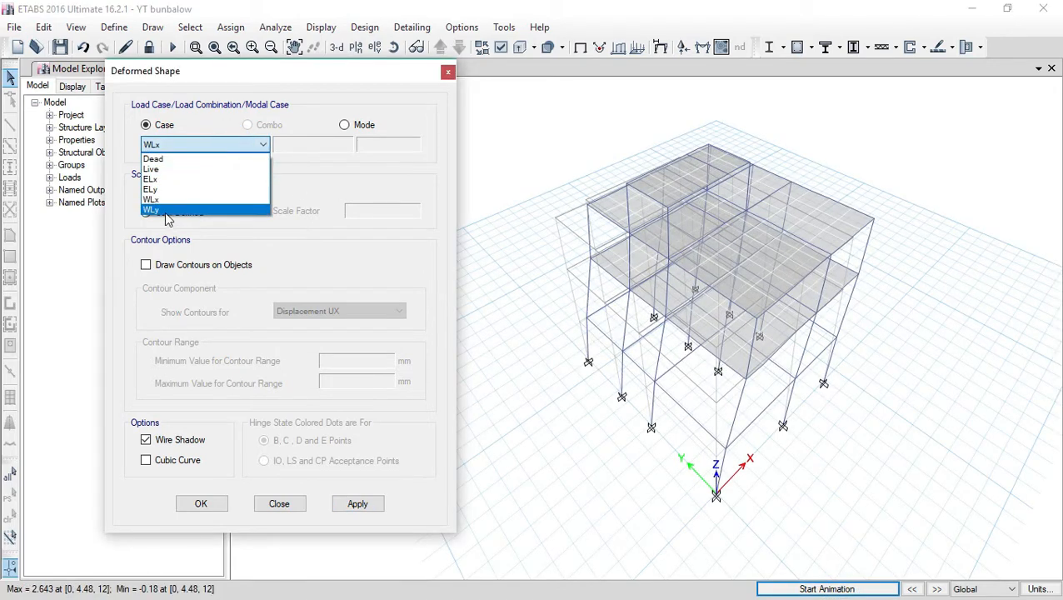
click(168, 211)
click(365, 504)
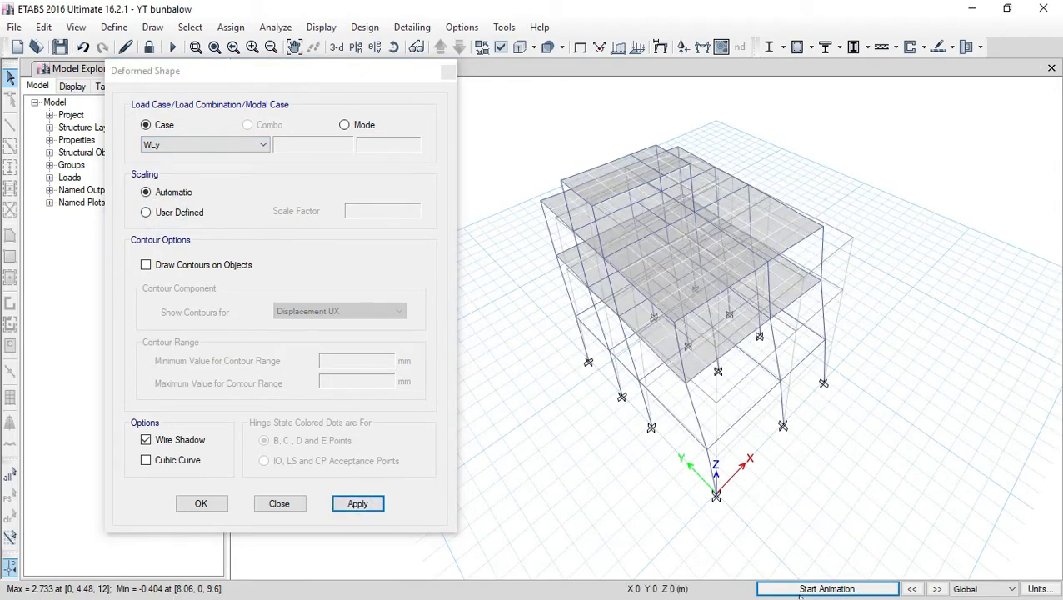
click(824, 590)
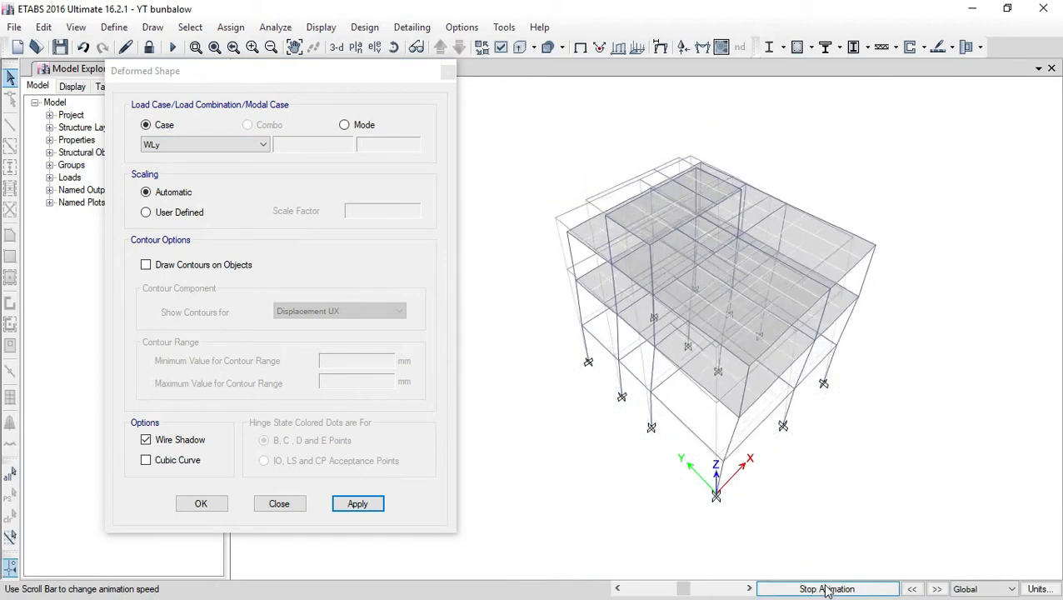
click(828, 590)
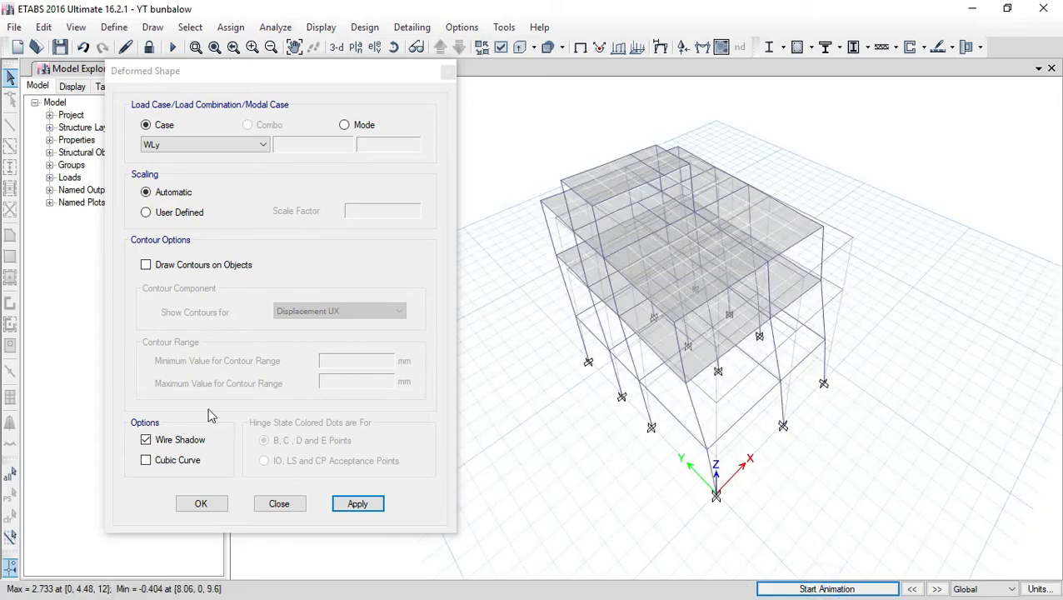
click(191, 506)
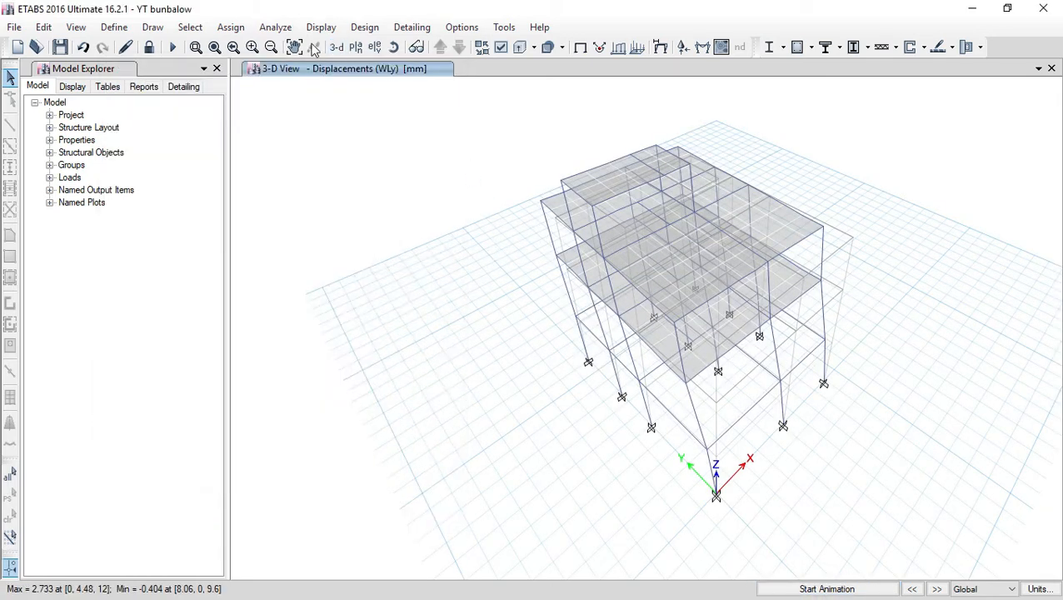
Display the Fz support reactions for the Dead load case as arrows, with the settings dialog beside the model.
click(321, 29)
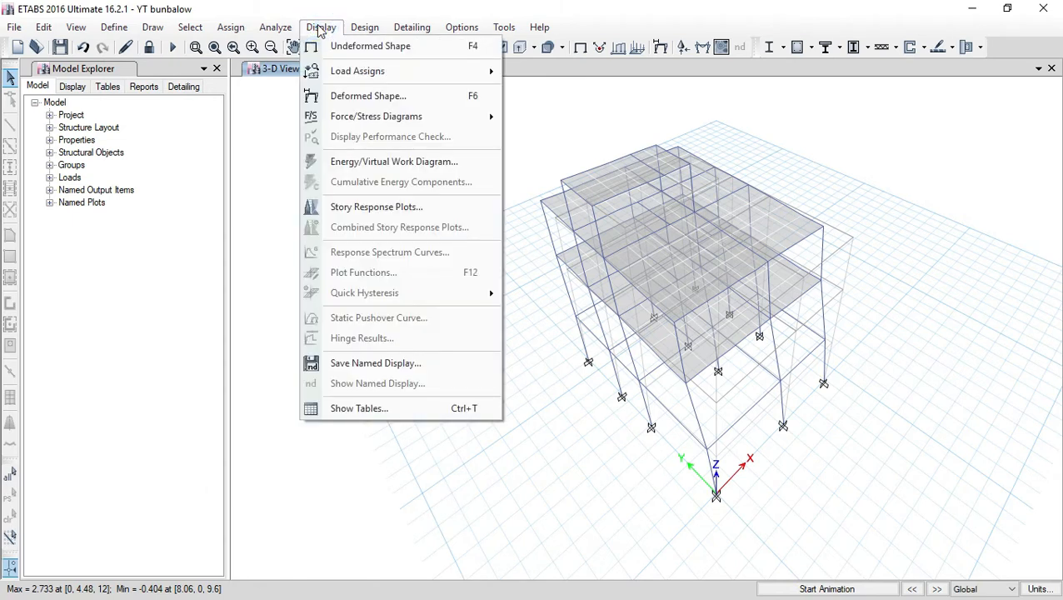
mouse_move(362, 123)
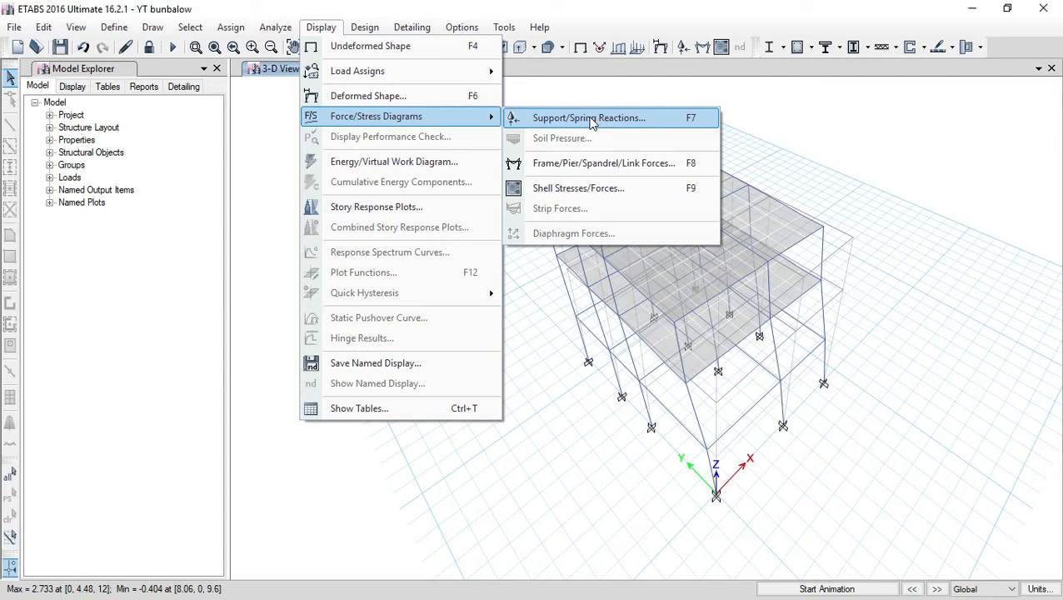
click(617, 121)
drag(491, 155, 181, 119)
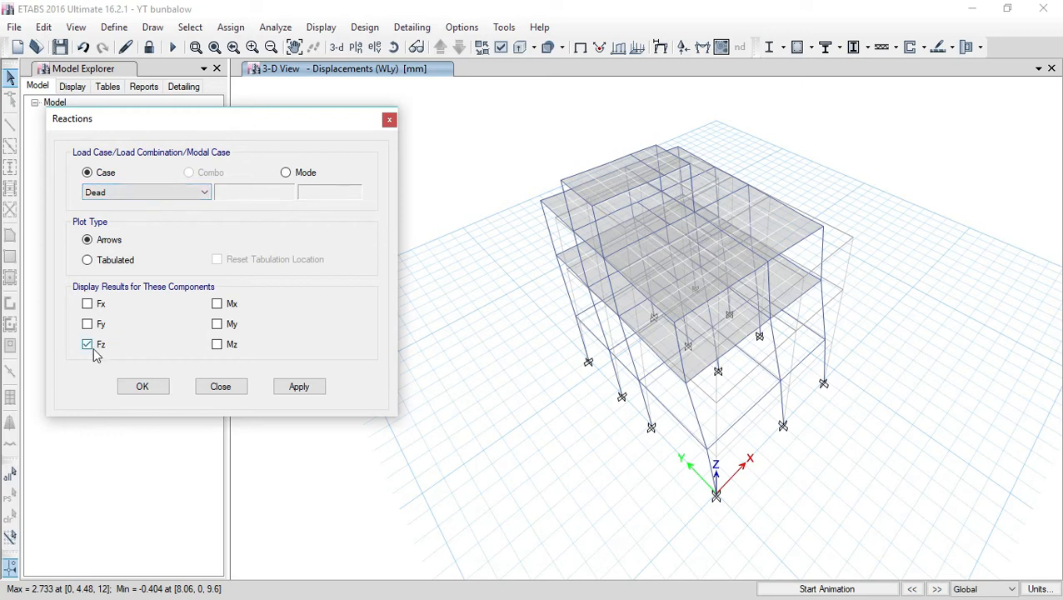
click(302, 387)
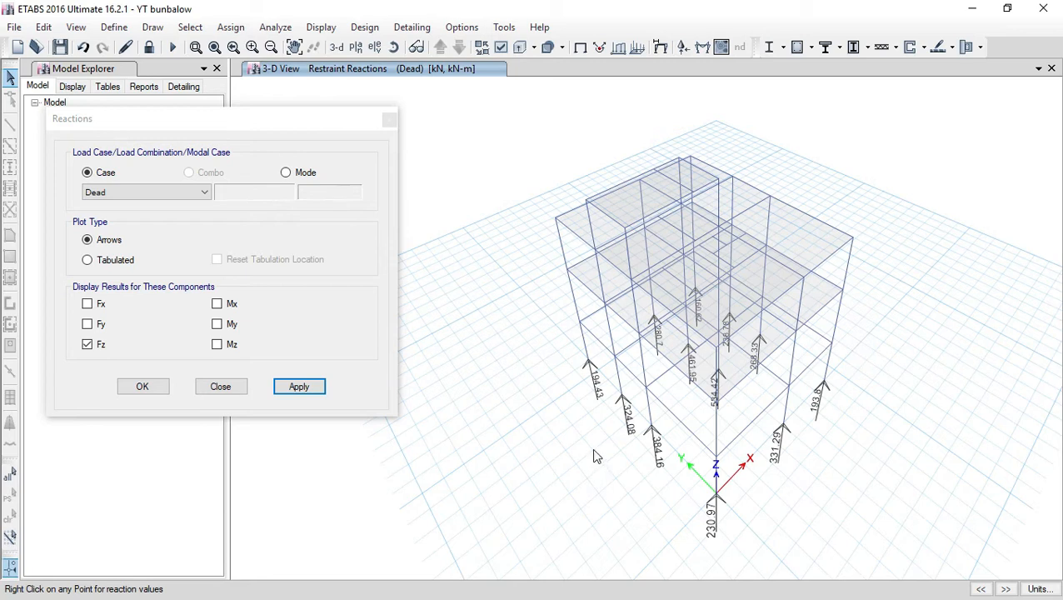
Show only the Mx, My and Mz support reactions for the Dead load case as arrows, leaving out Fz.
click(216, 344)
click(216, 324)
click(217, 303)
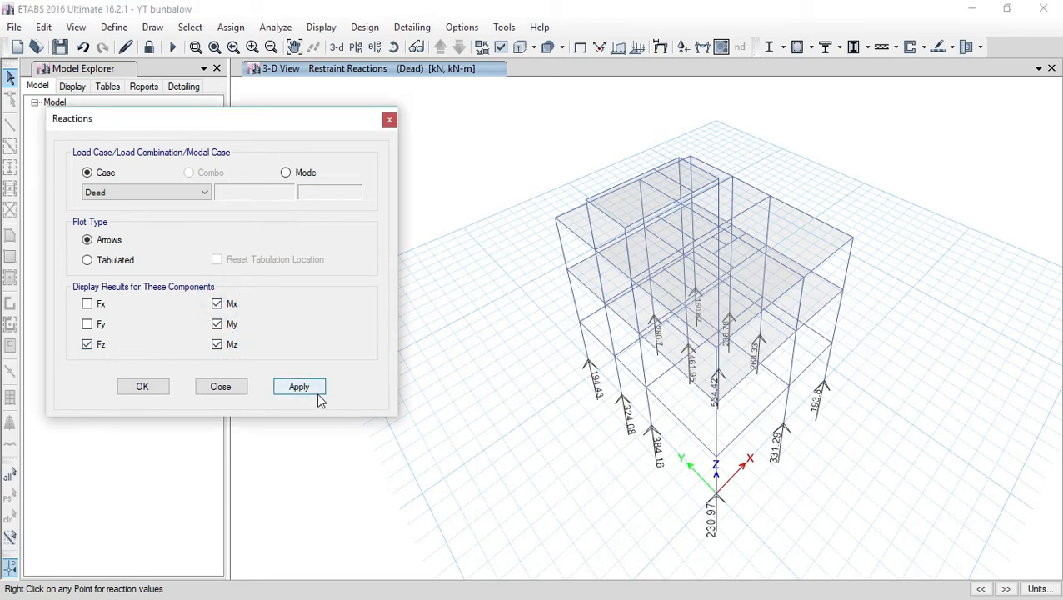
click(88, 344)
click(298, 386)
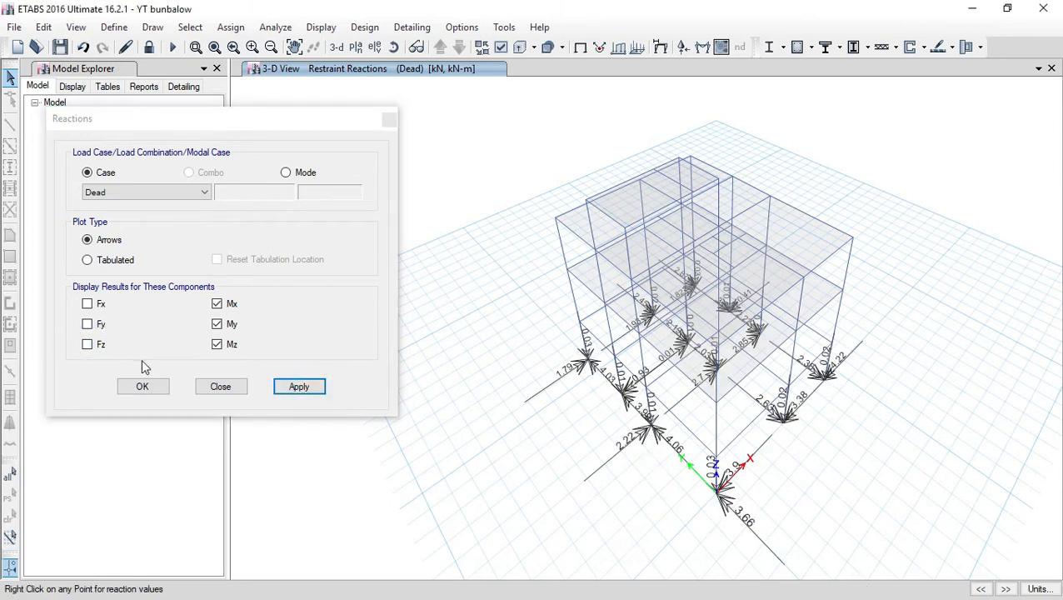
Show only the Fz support reactions for the Dead load case in tabulated form, and close the reaction settings.
click(217, 344)
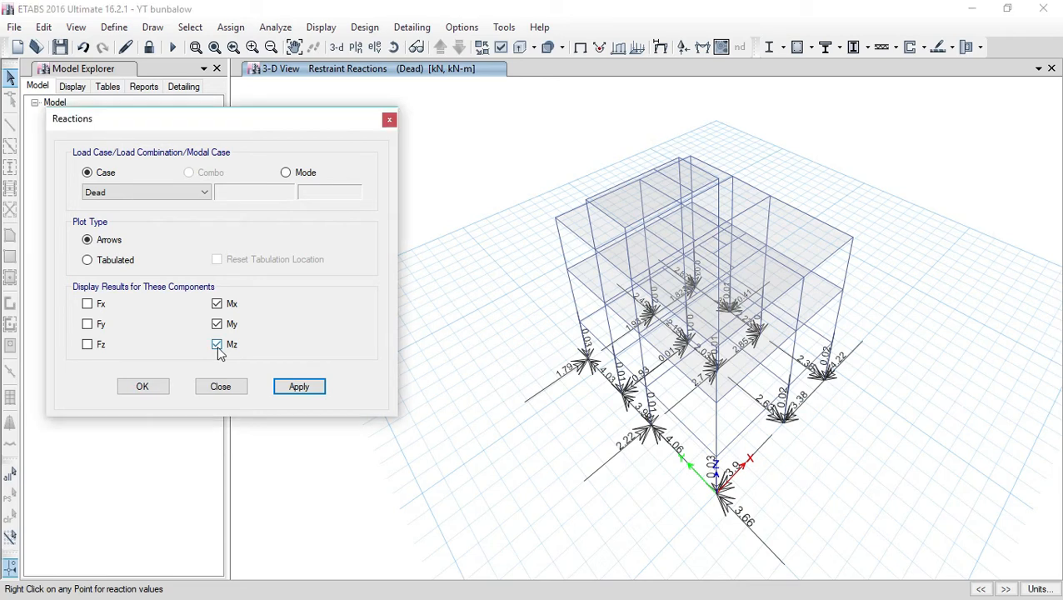
click(218, 324)
click(216, 303)
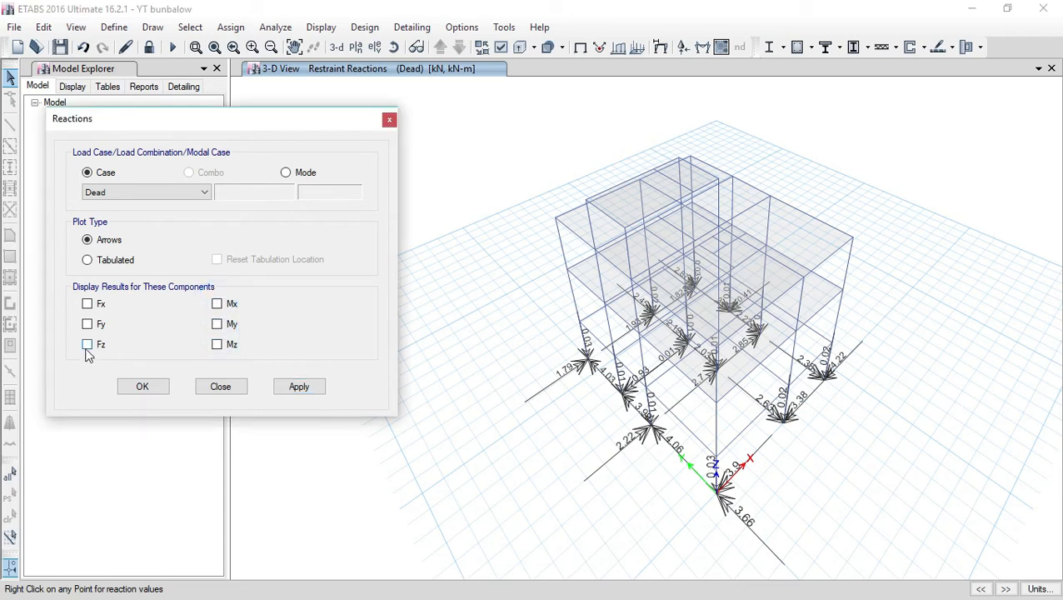
click(94, 263)
click(300, 386)
scroll(614, 441, up, 5)
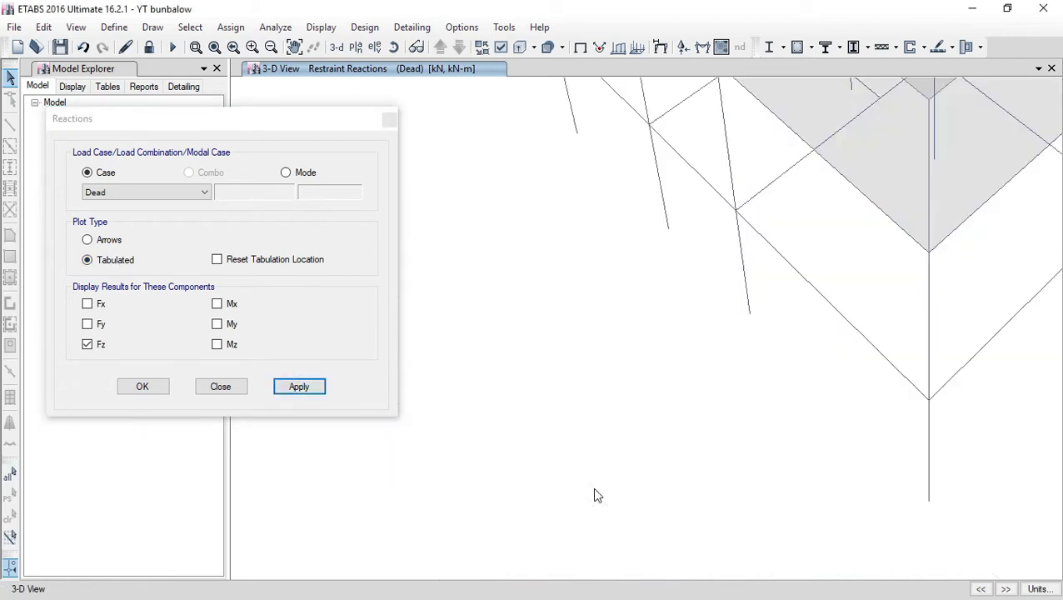
scroll(596, 495, down, 3)
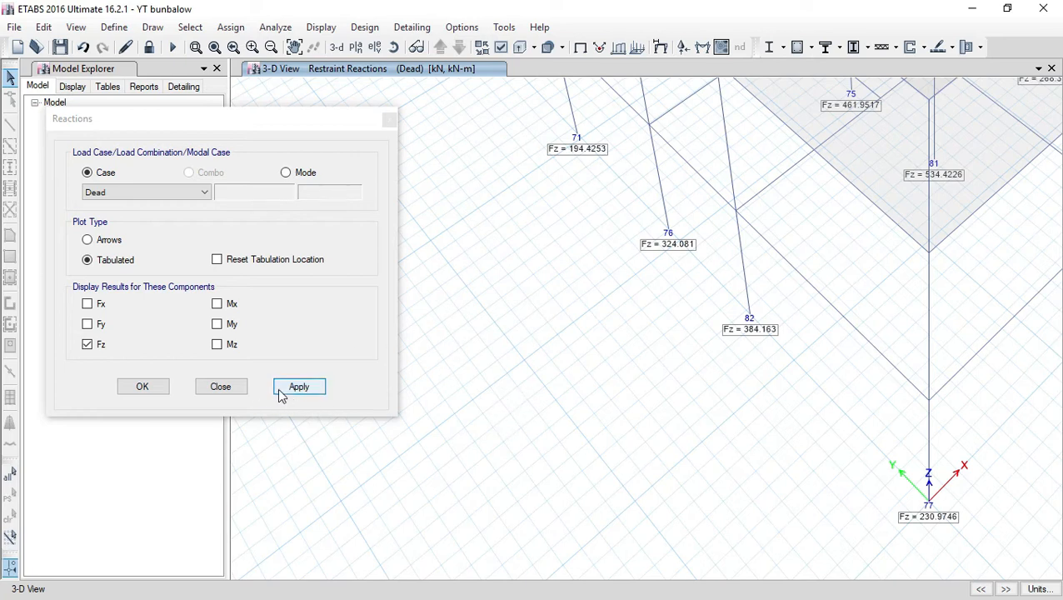
scroll(517, 457, down, 3)
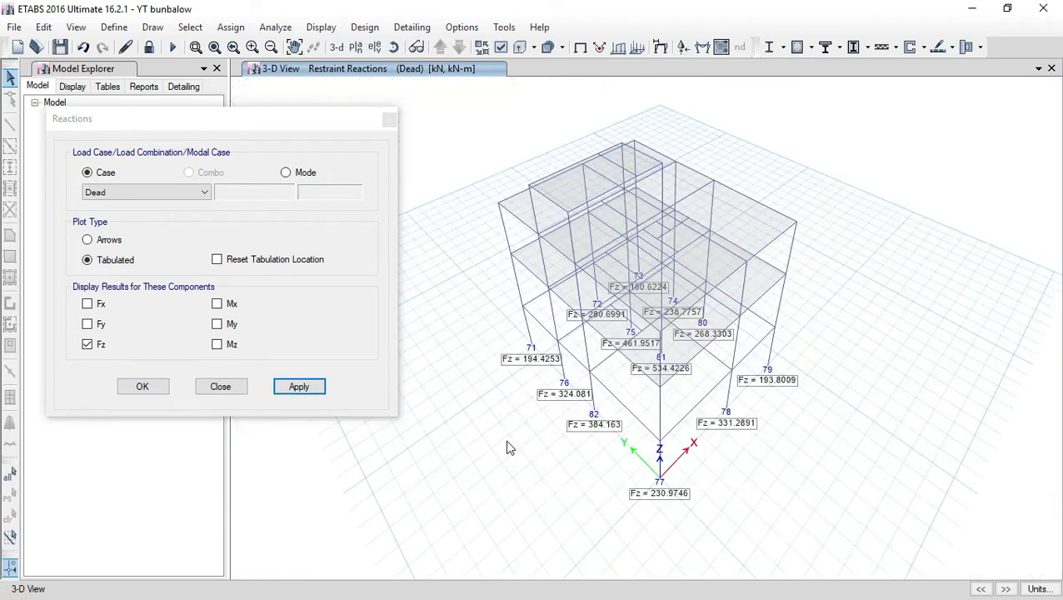
click(144, 388)
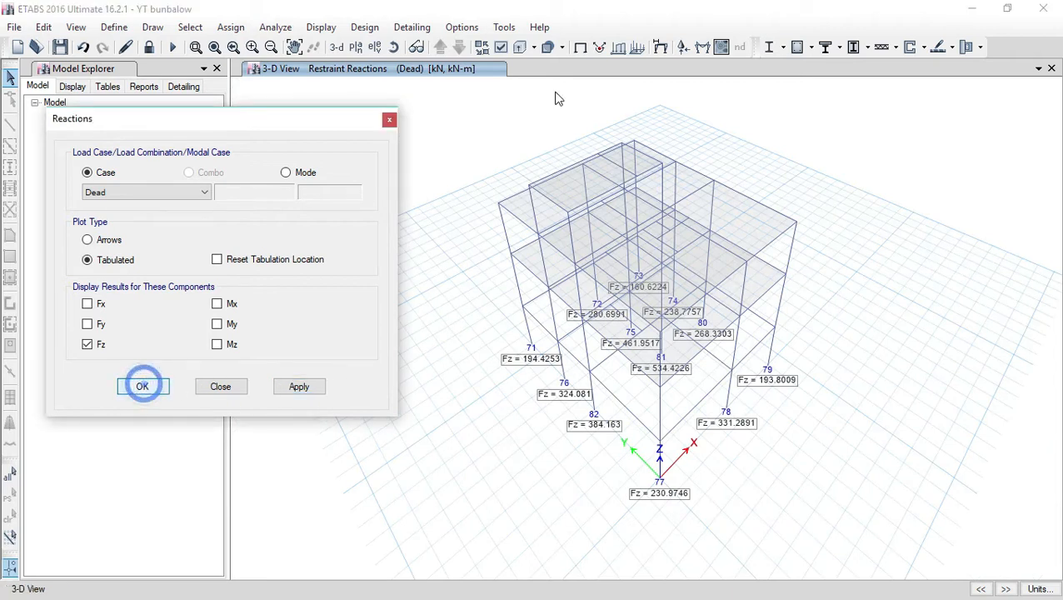
Display the filled axial force diagram of the frames for the Dead load case, with the settings dialog beside the model.
click(321, 28)
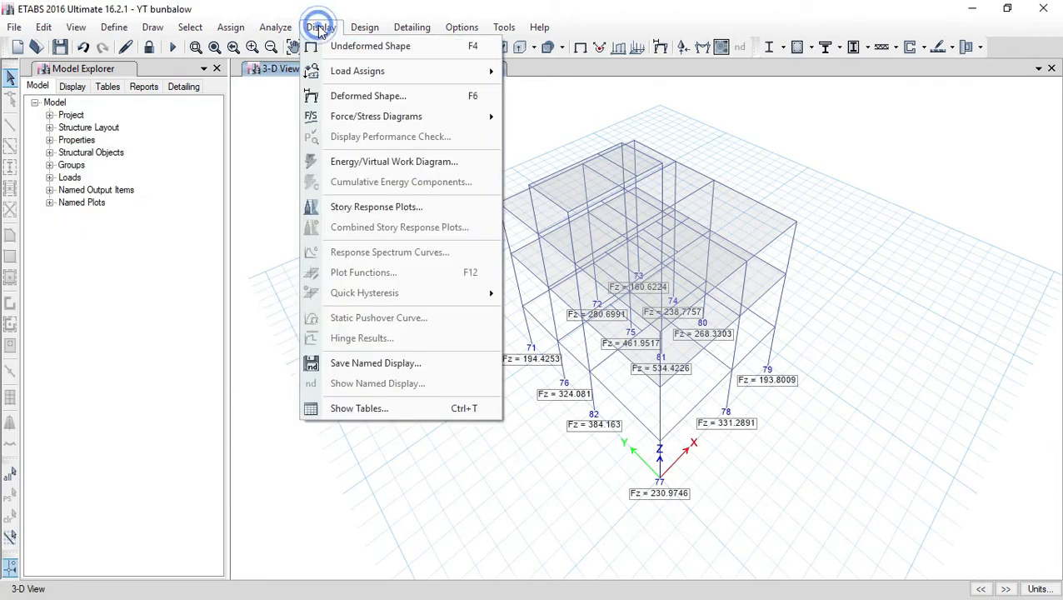
mouse_move(396, 119)
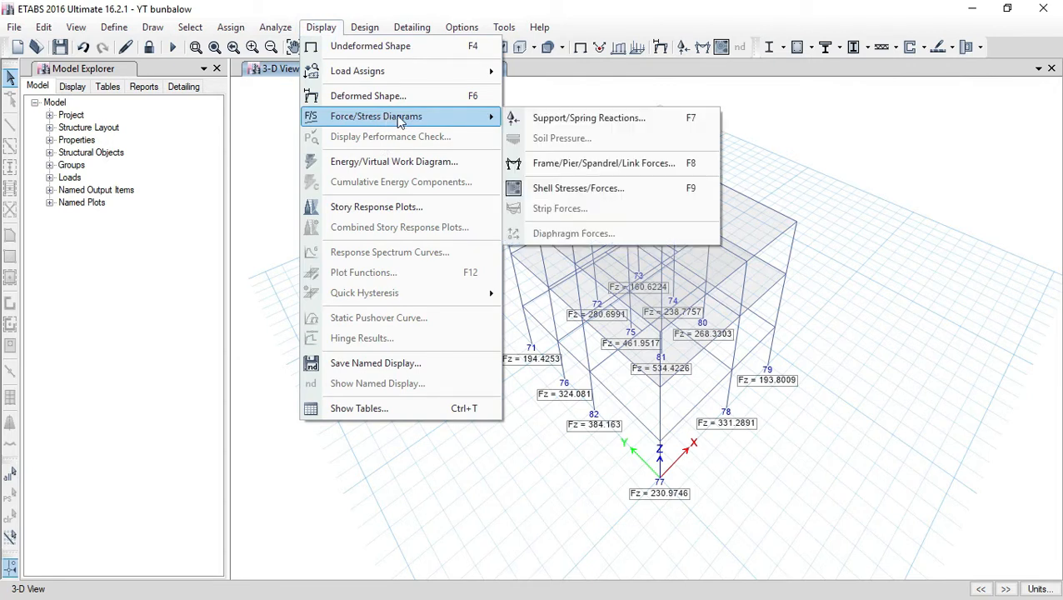
click(587, 164)
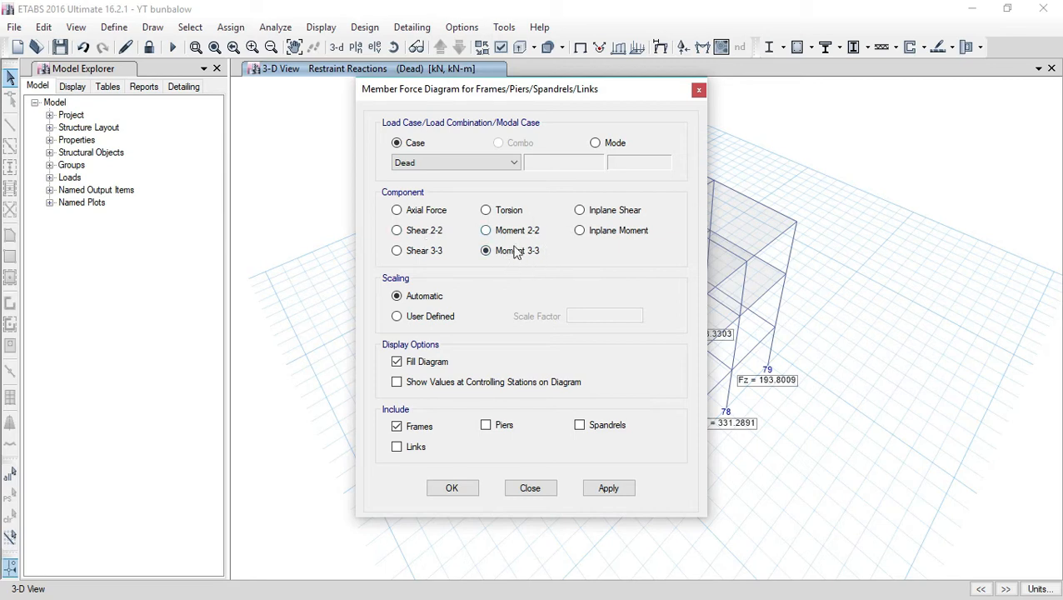
drag(537, 91, 231, 75)
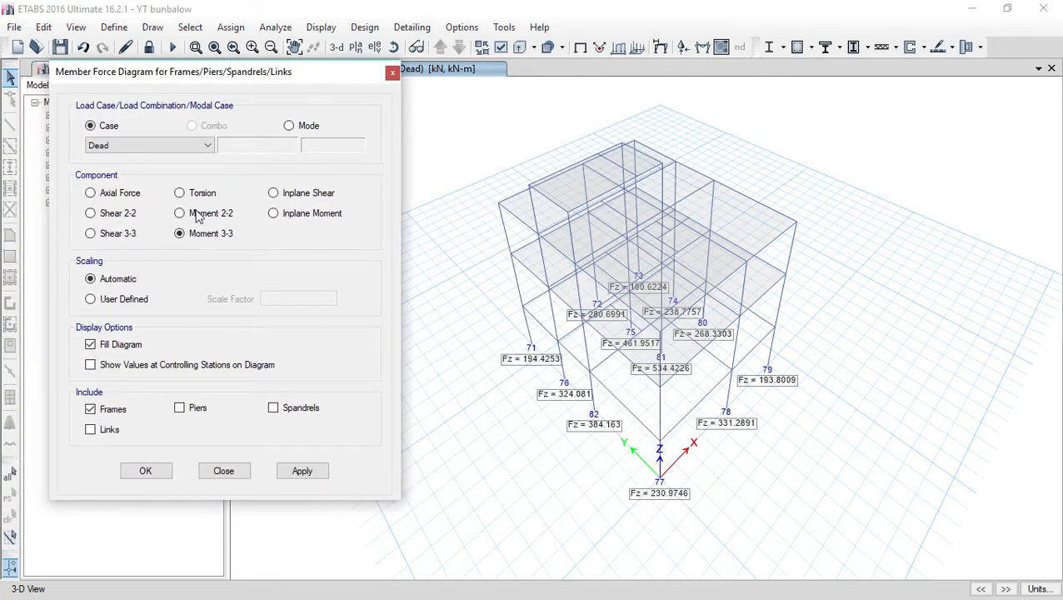
click(92, 195)
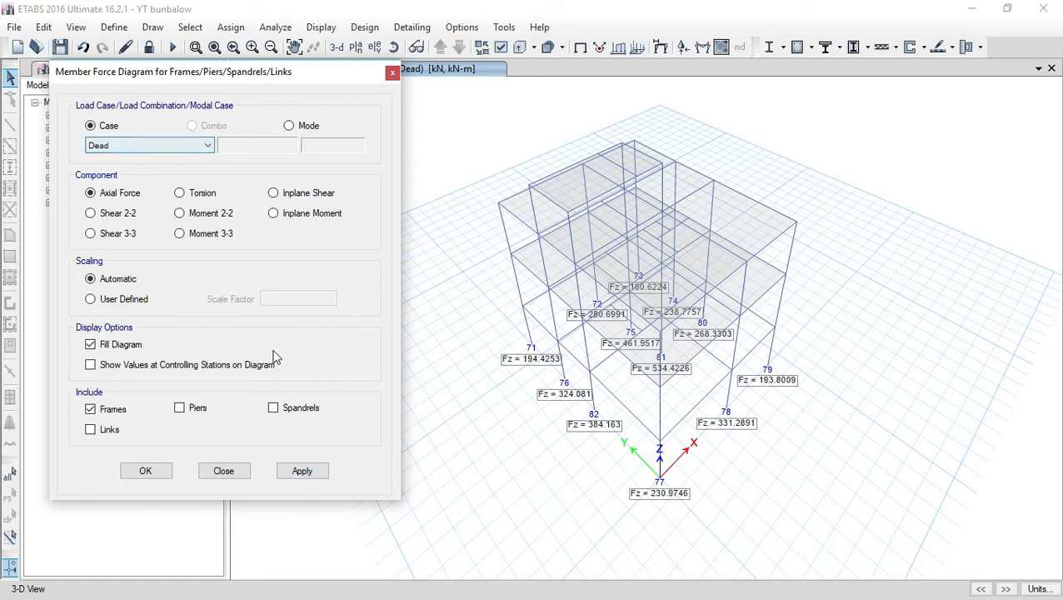
click(305, 474)
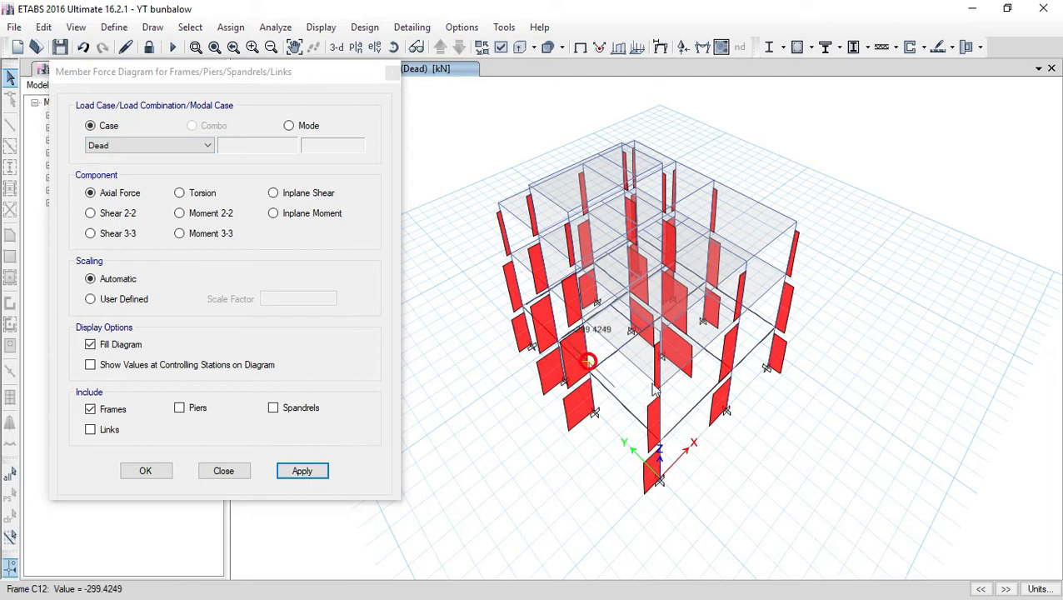
Show the values at controlling stations on the frames' axial force diagram.
middle_drag(631, 435, 707, 417)
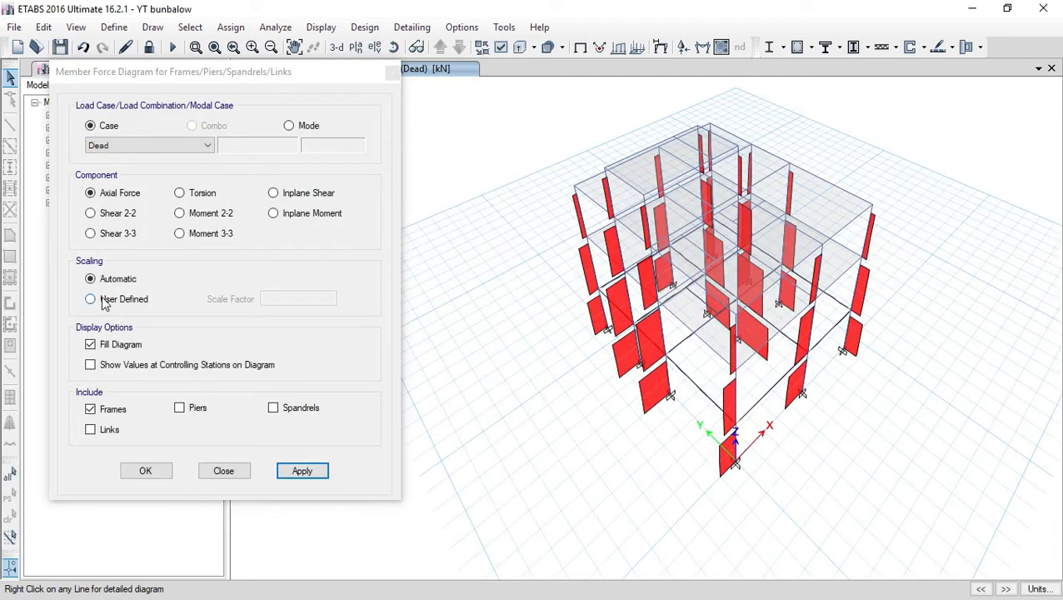
click(90, 364)
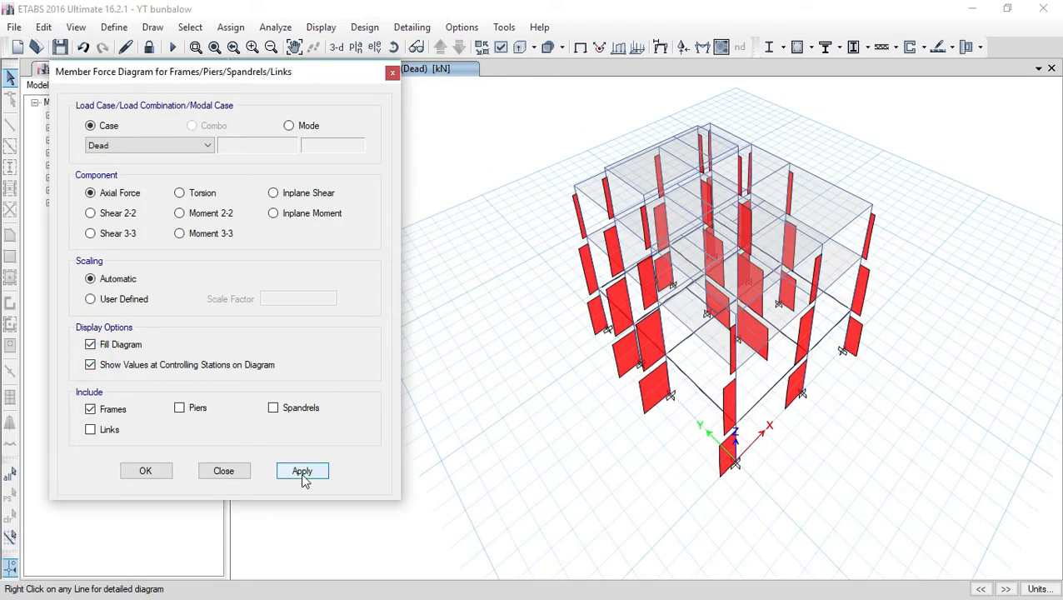
click(304, 471)
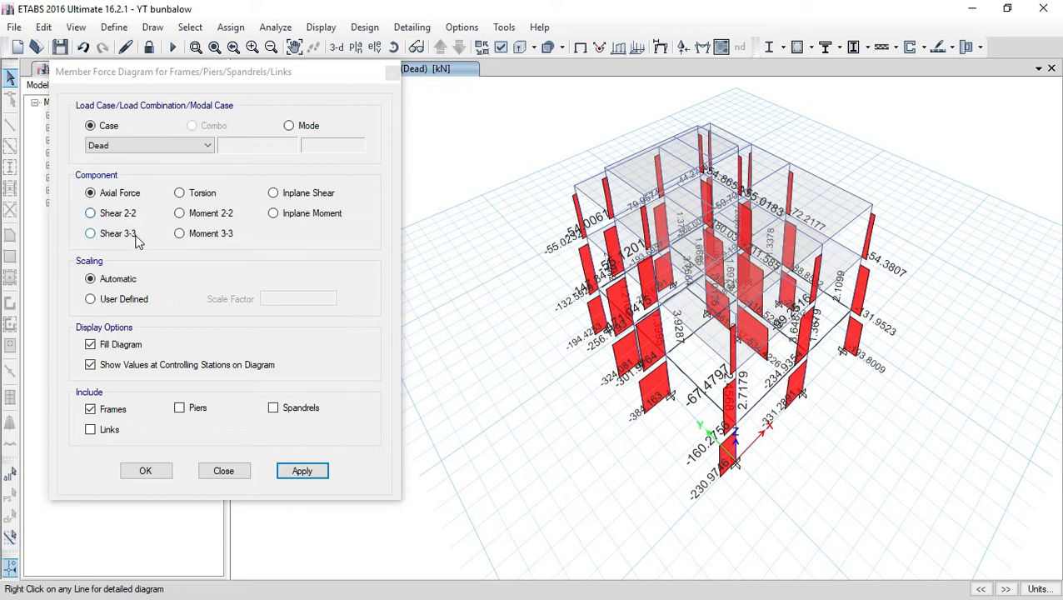
Display the frames' Shear 2-2 diagram for the Dead load case, first with values at controlling stations and finally without them.
click(92, 215)
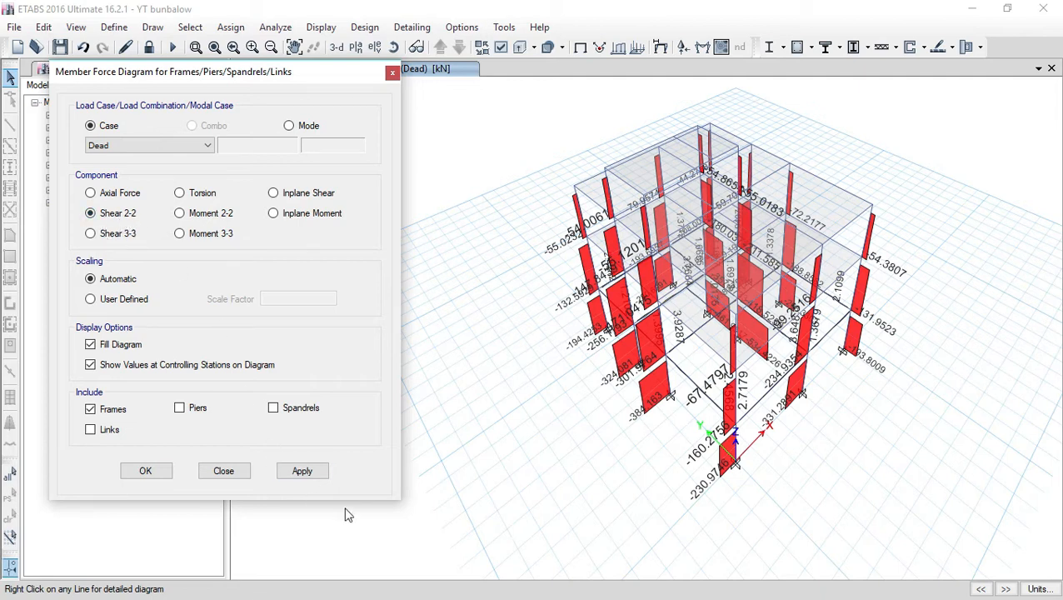
click(304, 472)
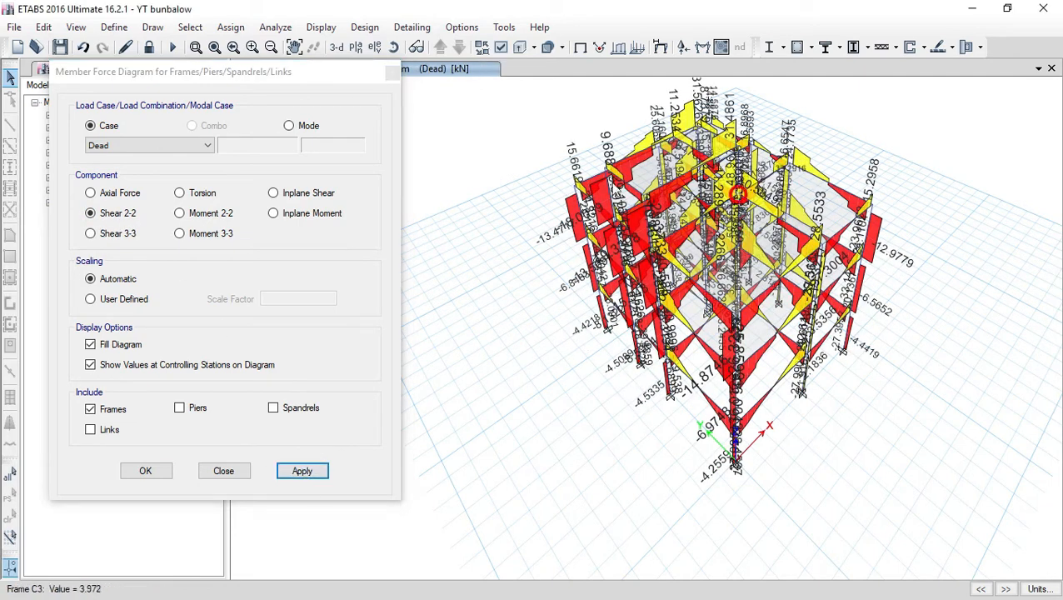
click(92, 366)
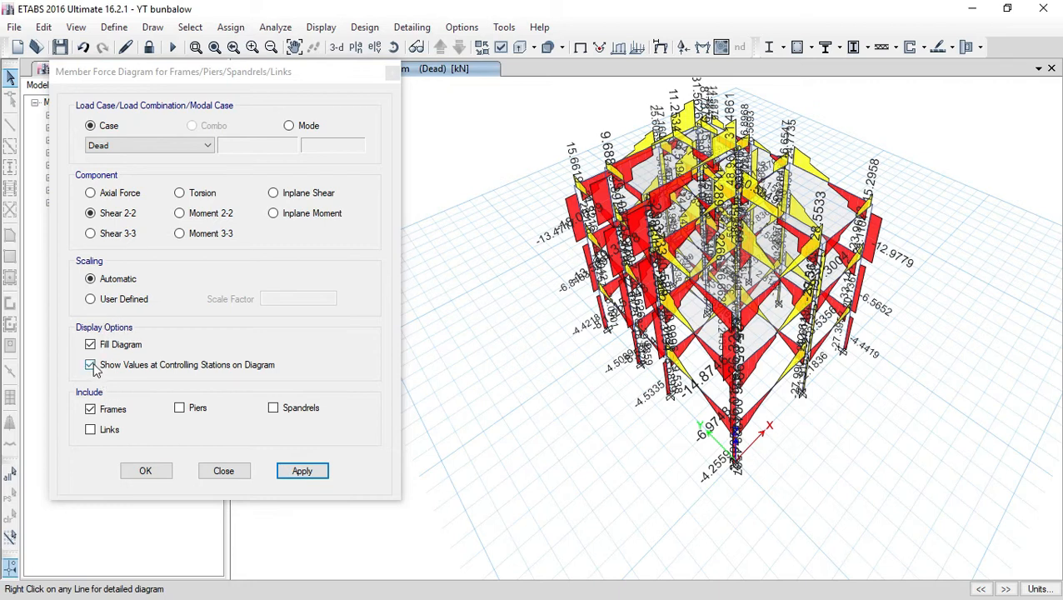
click(301, 471)
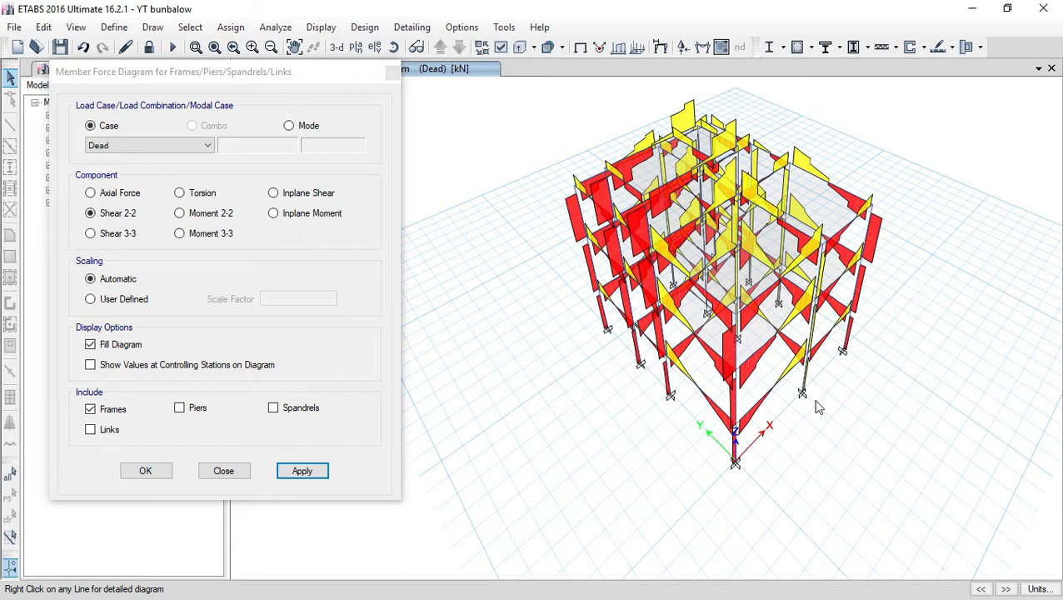
mouse_move(765, 261)
Display the frames' Shear 3-3 diagram for the Dead load case, and finally their Moment 3-3 diagram.
click(106, 235)
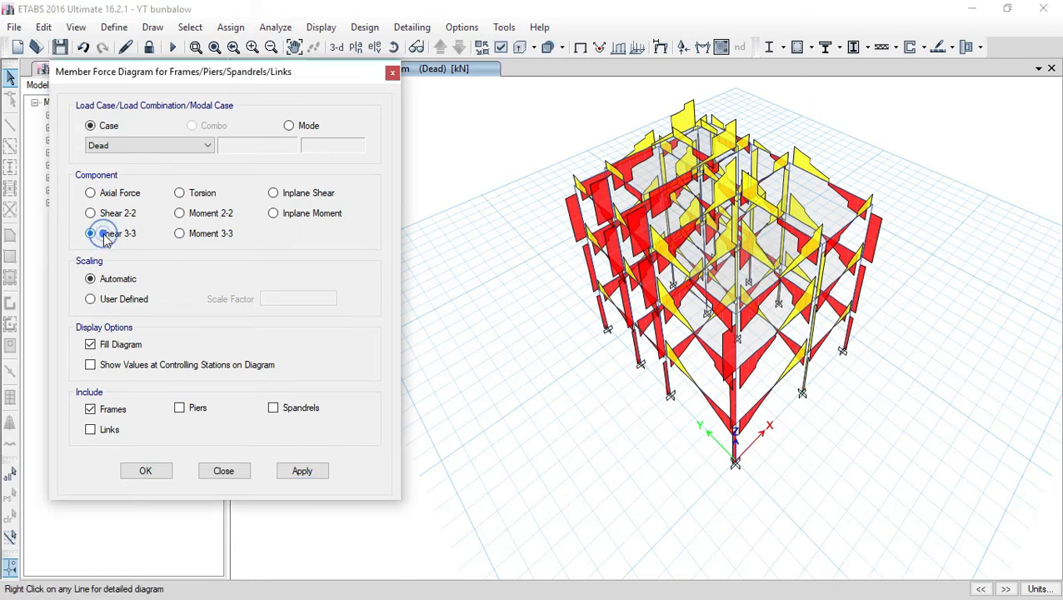
click(307, 475)
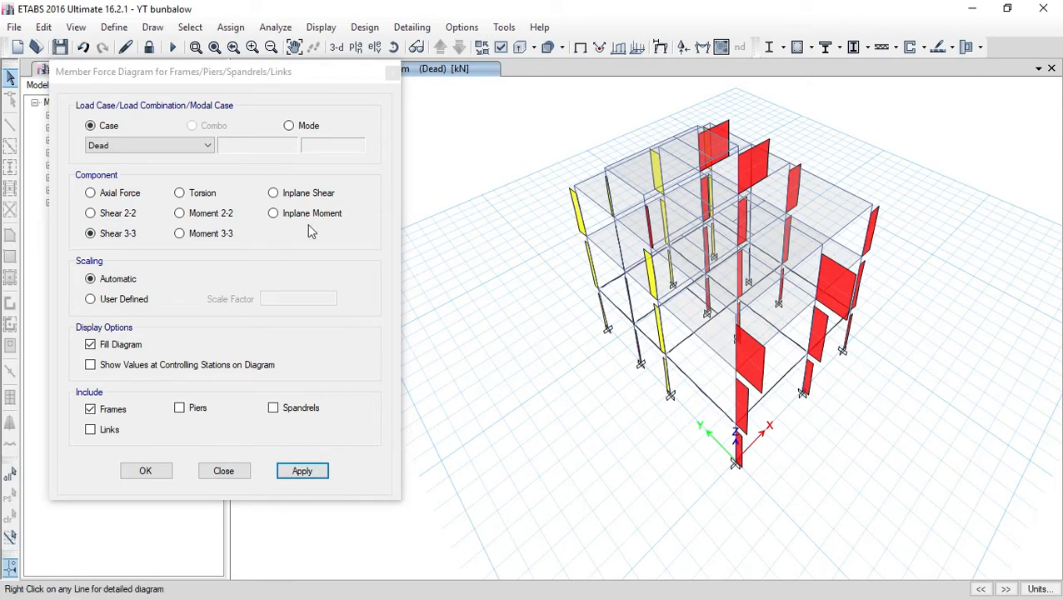
click(183, 215)
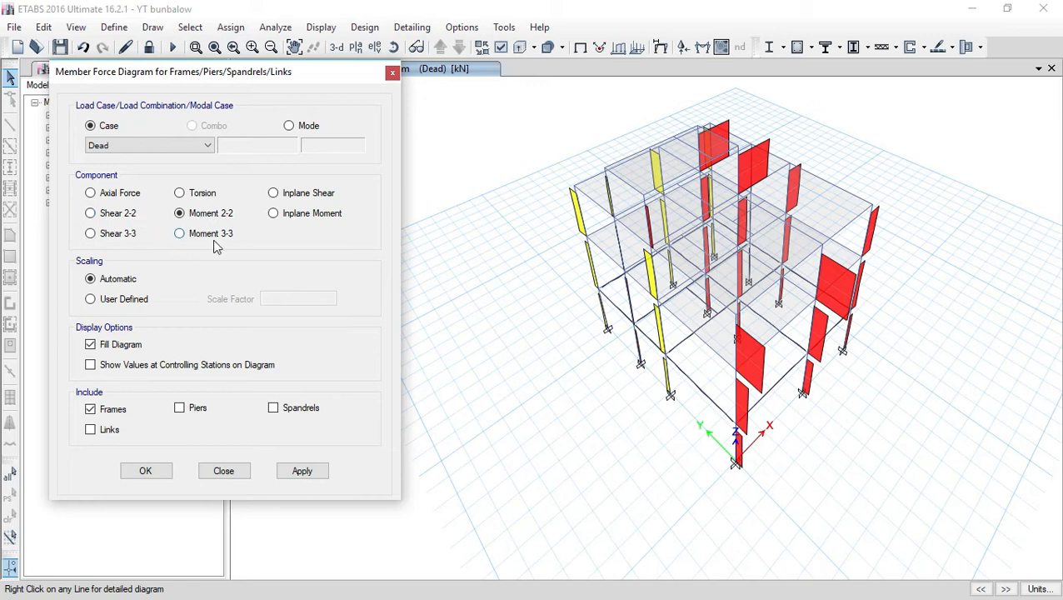
click(180, 233)
click(321, 472)
Show the values at controlling stations on the frames' Moment 3-3 diagram.
scroll(858, 166, up, 2)
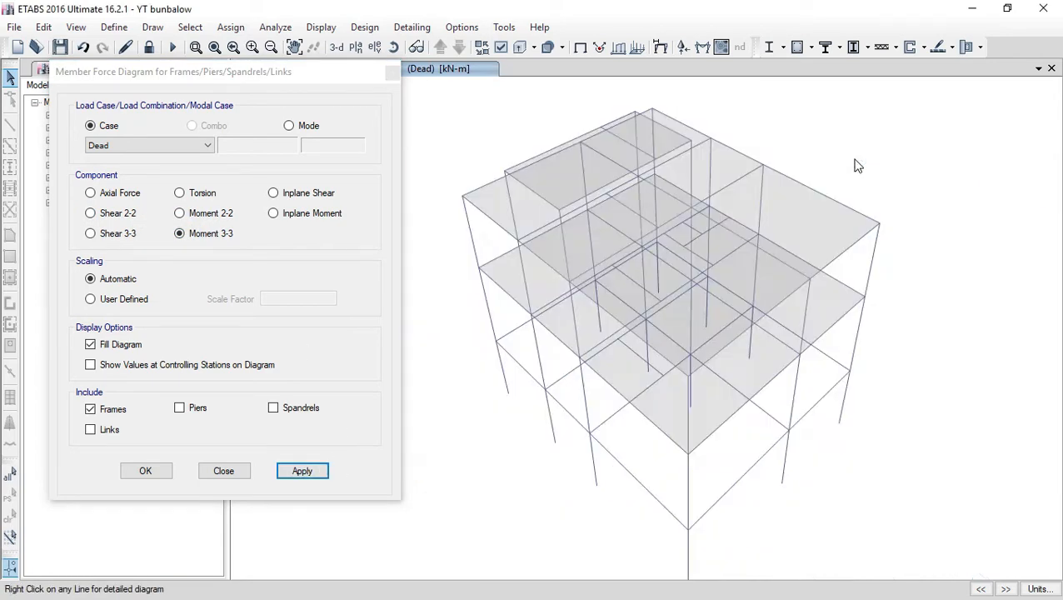
scroll(858, 166, up, 2)
scroll(848, 190, down, 2)
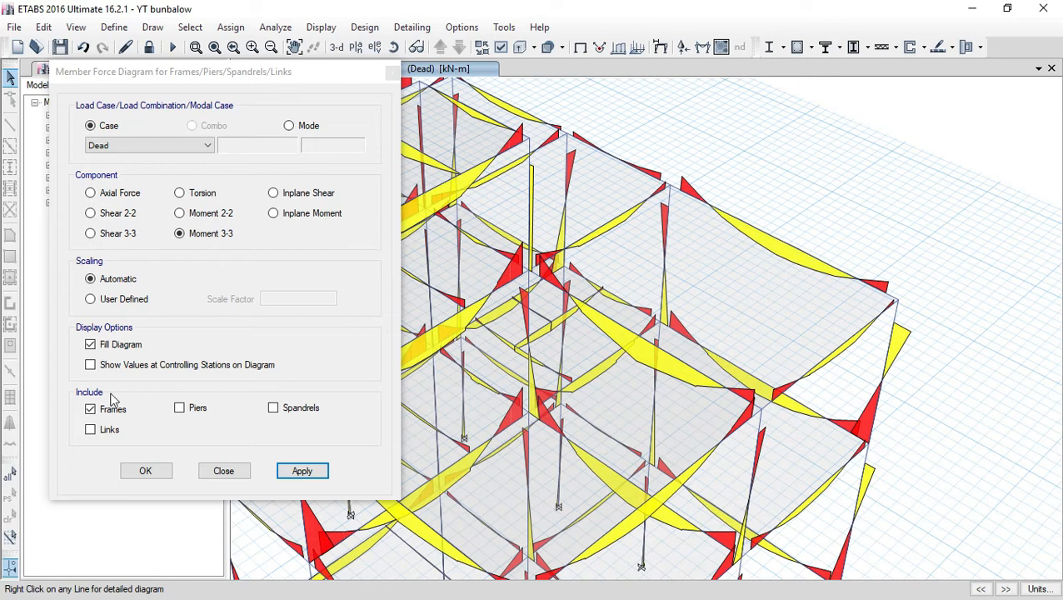
click(90, 364)
click(302, 470)
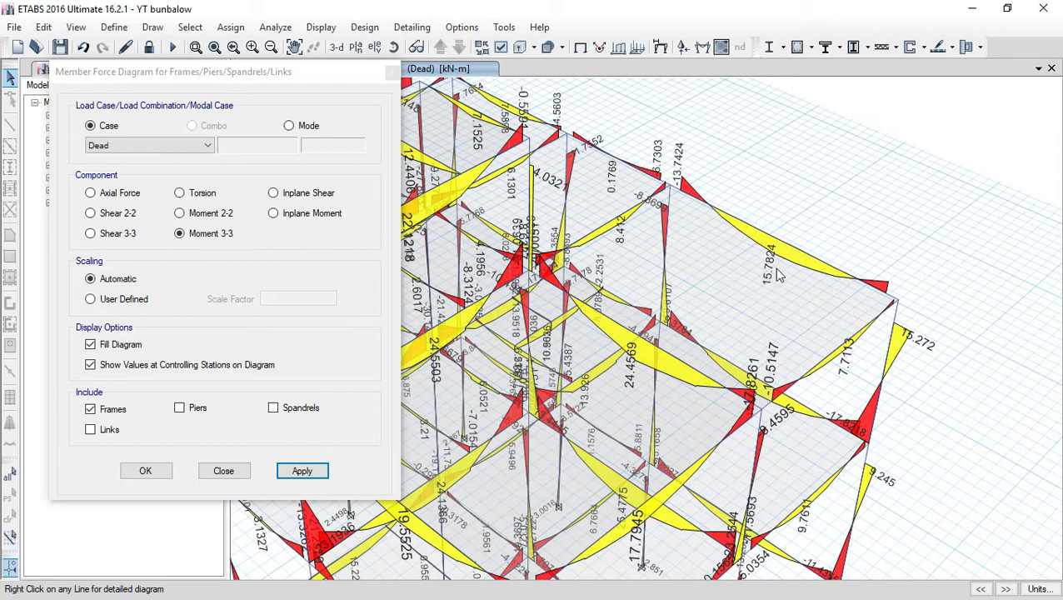
Open the detailed diagrams of beam B5 at the 2nd floor level and read its shear, moment and deflection at several locations along its length.
mouse_move(791, 242)
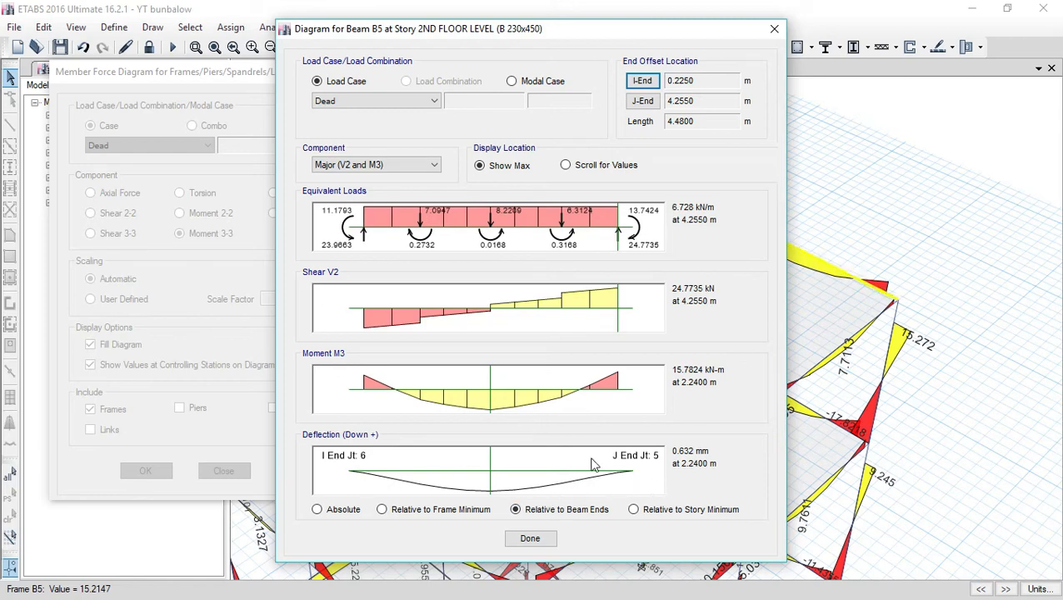
mouse_move(491, 457)
mouse_down()
mouse_move(399, 458)
mouse_move(570, 456)
mouse_move(485, 460)
mouse_up()
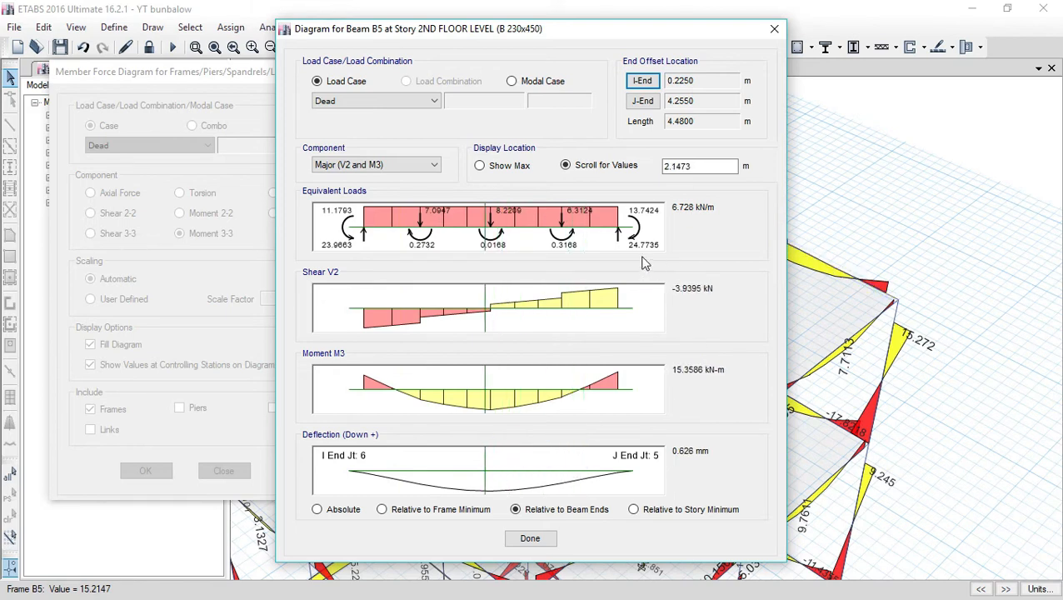
mouse_move(495, 331)
mouse_down()
mouse_move(505, 320)
mouse_move(492, 324)
mouse_up()
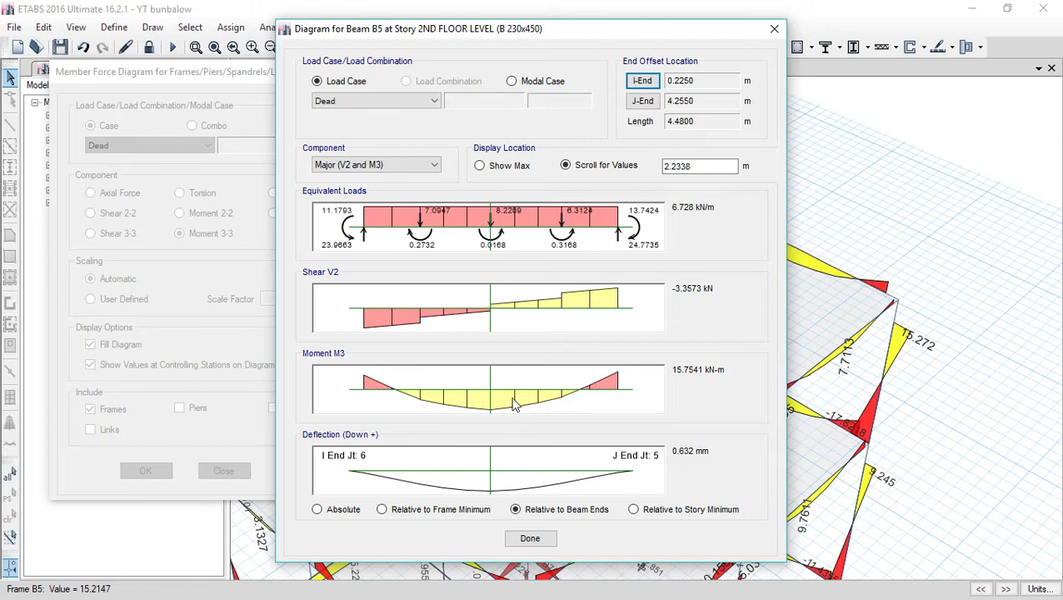
click(451, 396)
click(427, 390)
click(540, 388)
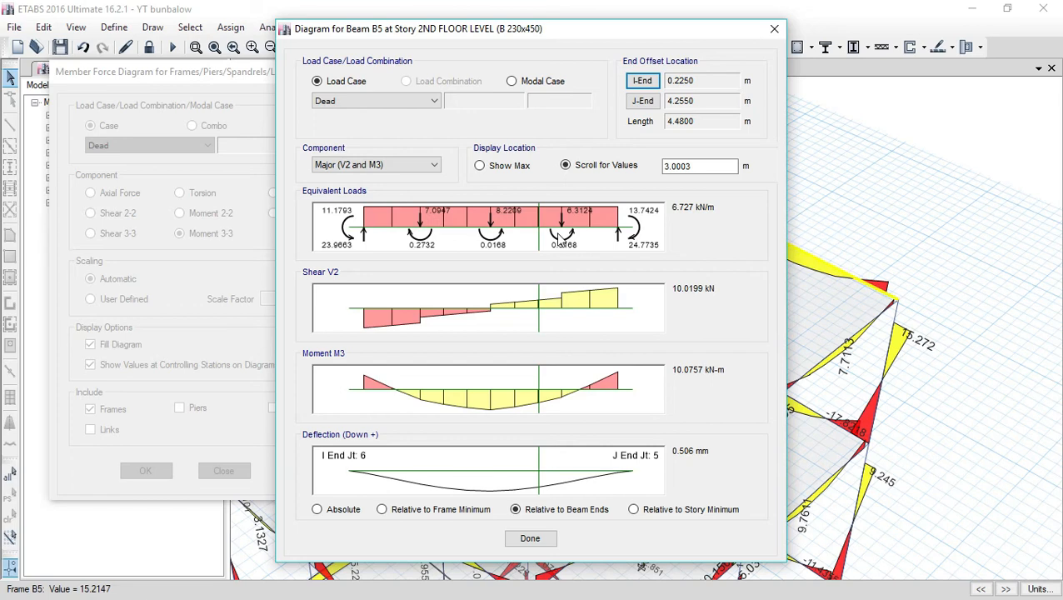
Compare beam B5's detailed diagrams with the highlighted beam in the model, and close its diagram window.
drag(589, 33, 254, 105)
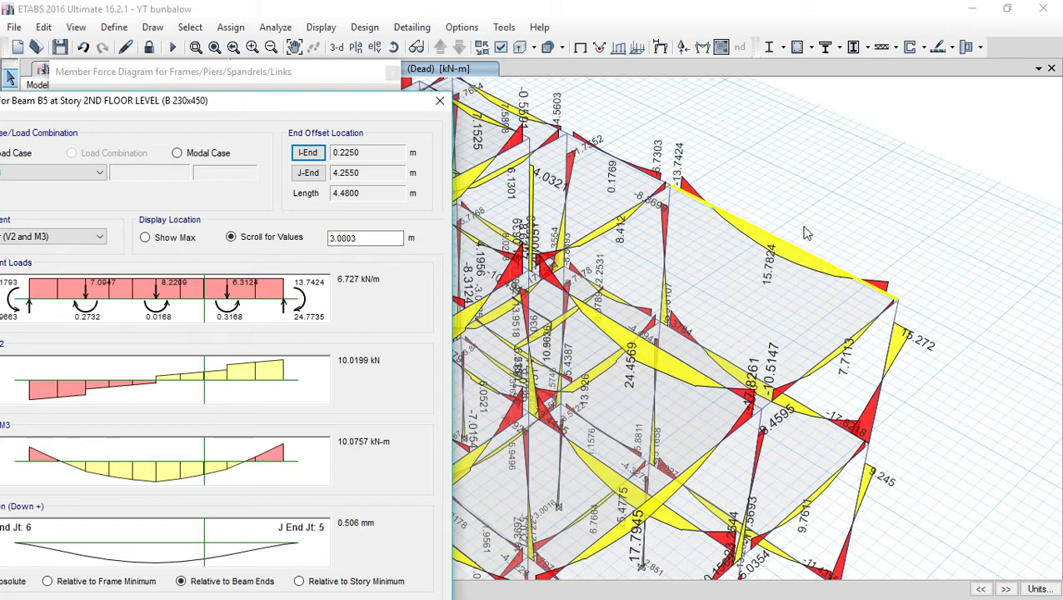
drag(308, 104, 474, 100)
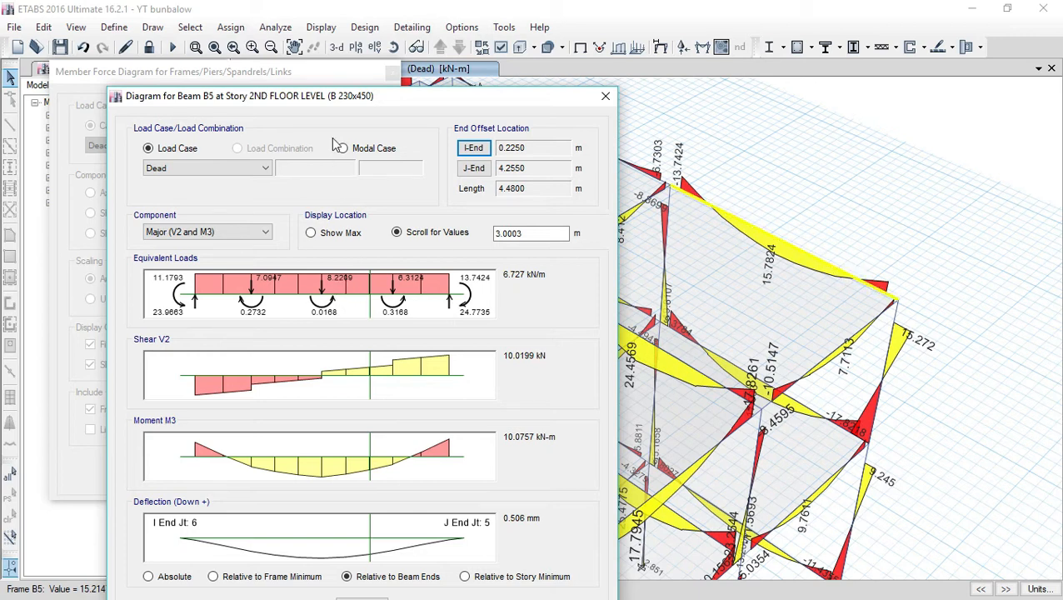
drag(350, 97, 344, 42)
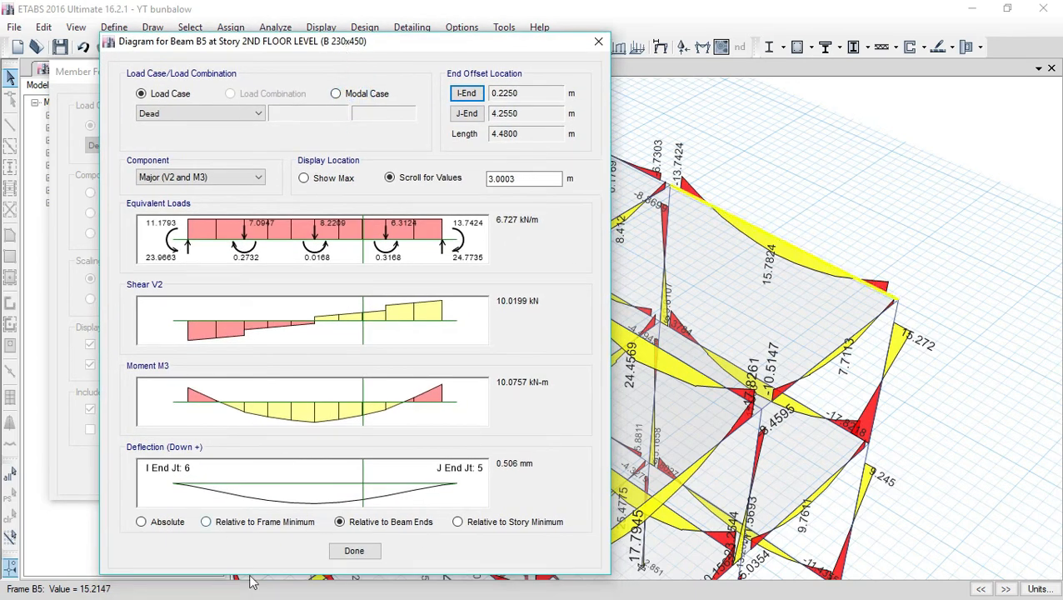
click(354, 550)
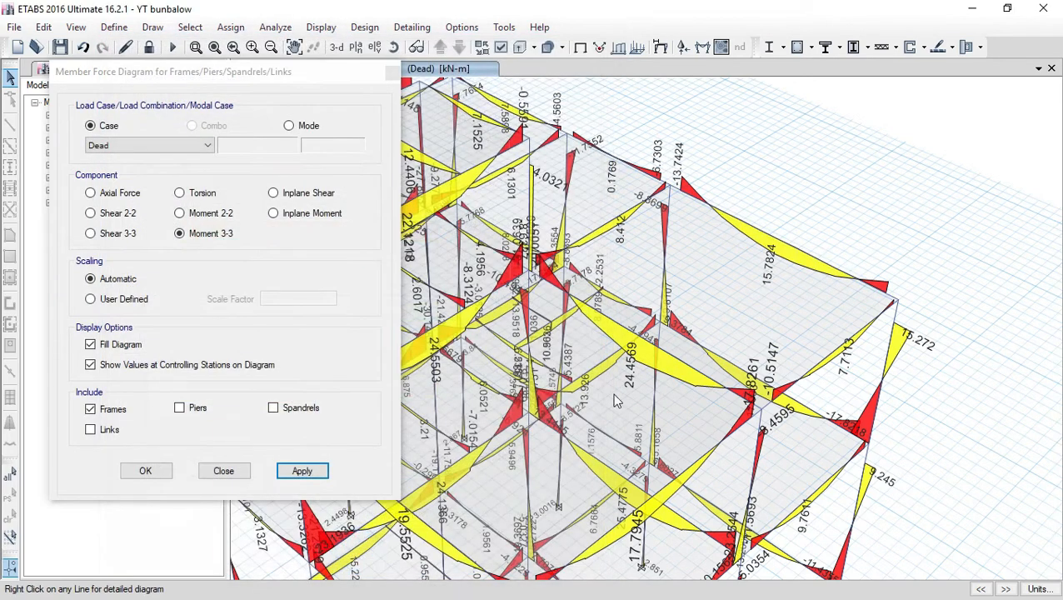
Display the frames' torsion diagram with values for the Dead load case, and close the force diagram settings.
click(179, 192)
click(303, 470)
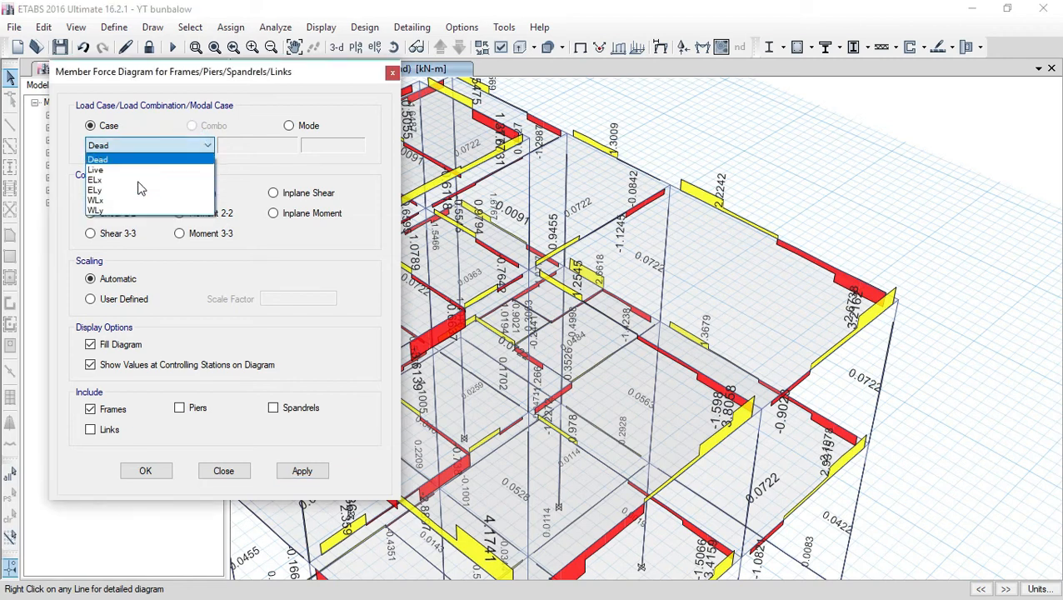
click(204, 145)
click(302, 471)
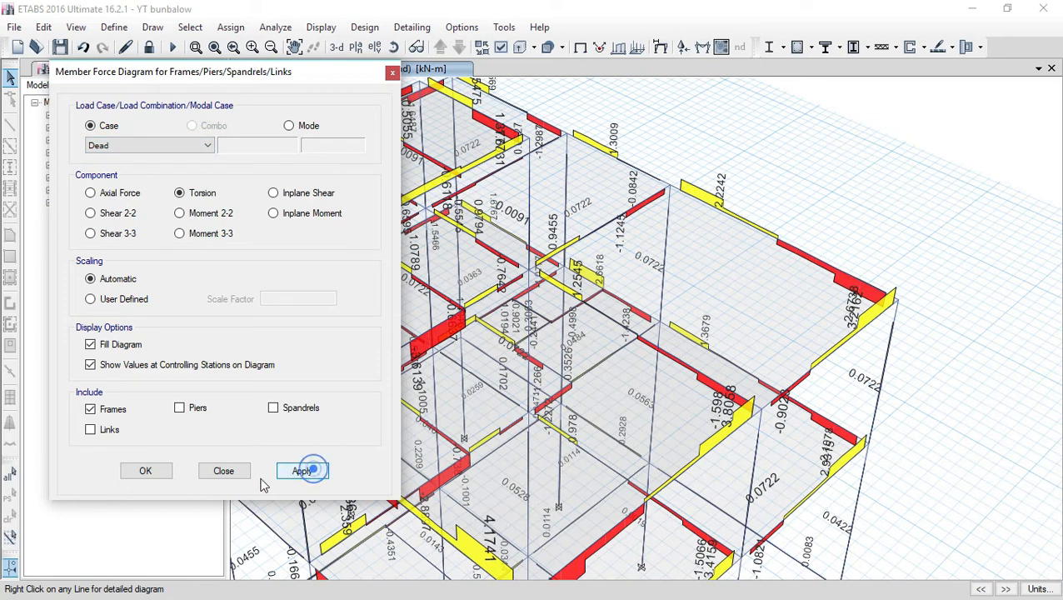
click(146, 471)
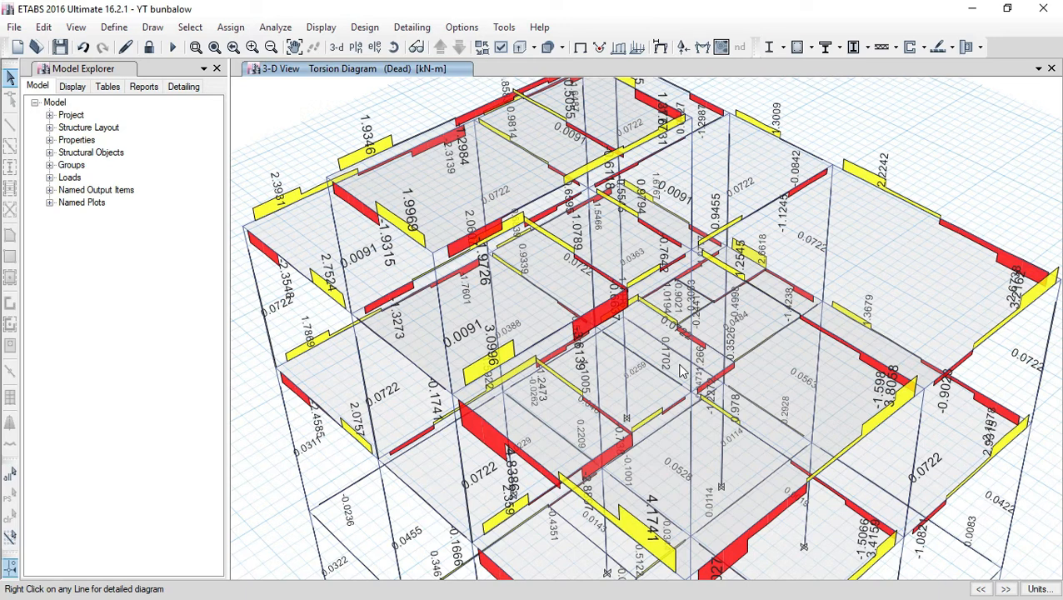
scroll(717, 355, down, 3)
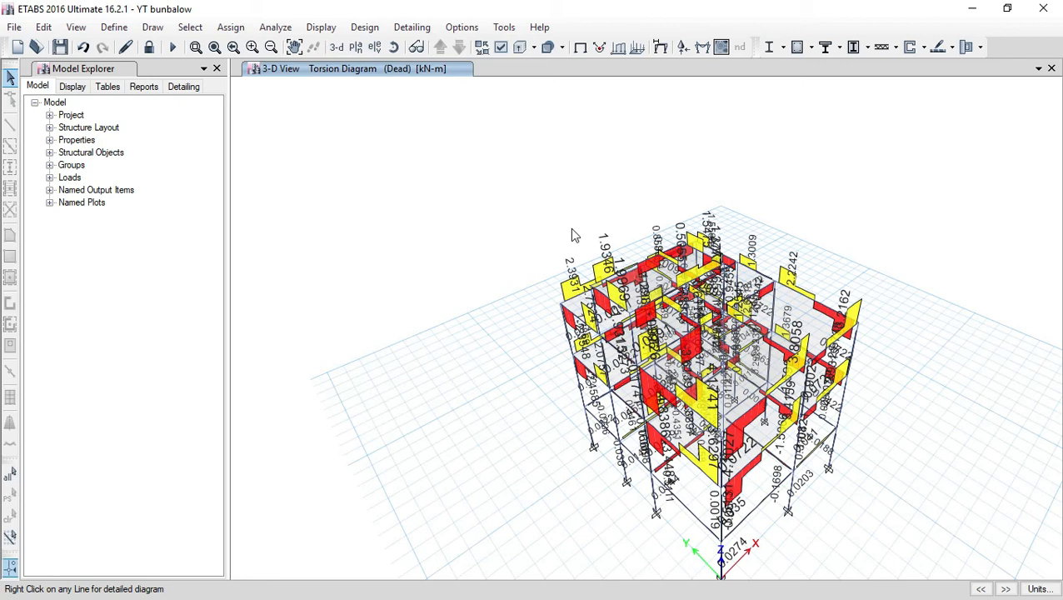
middle_drag(555, 249, 464, 214)
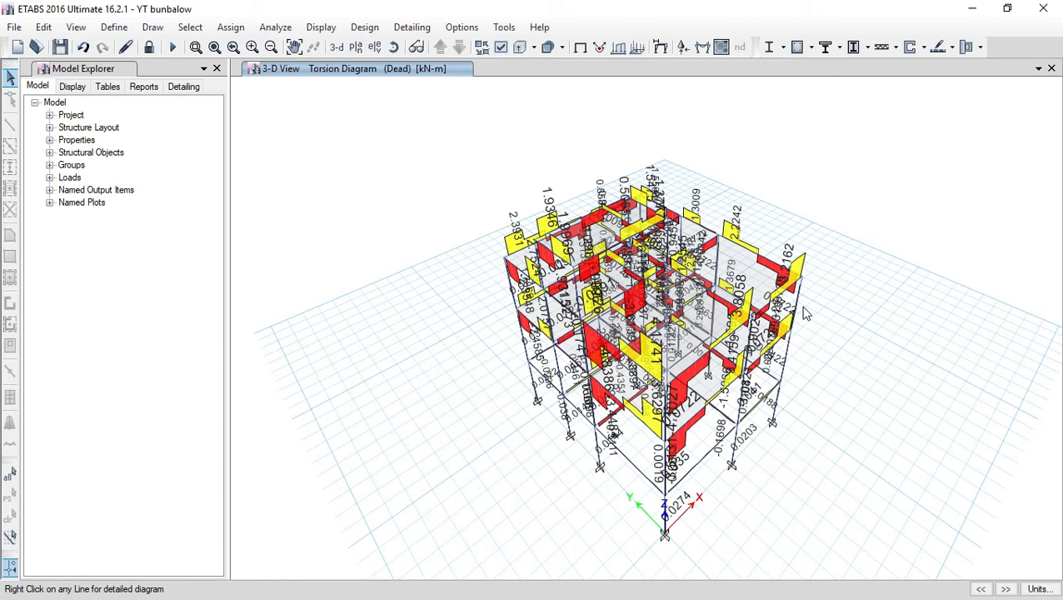
Open the story response plots and widen their pane to make the maximum story displacement graph readable.
mouse_move(796, 318)
click(321, 28)
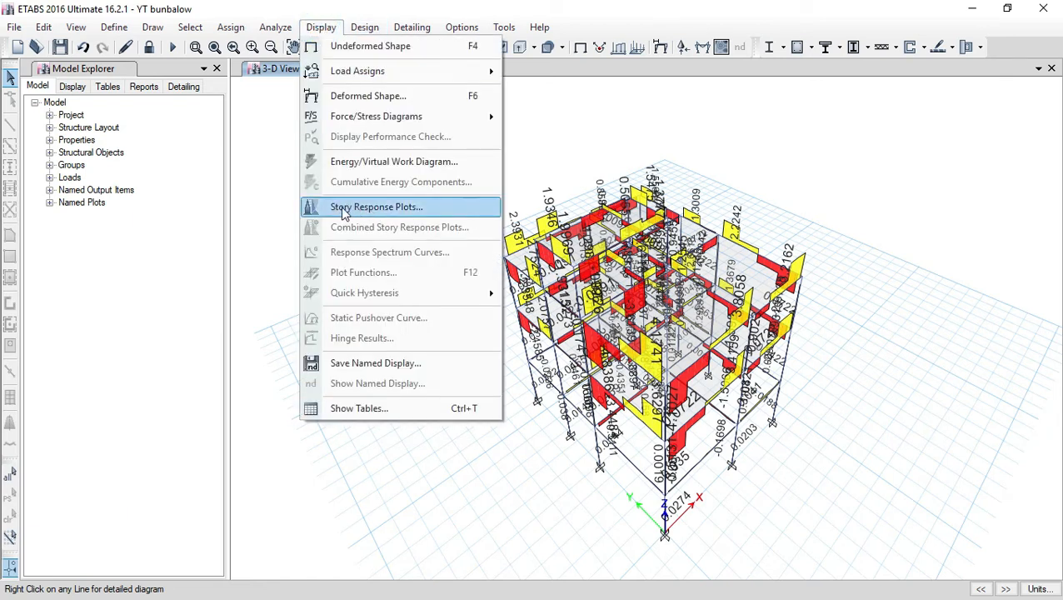
click(375, 208)
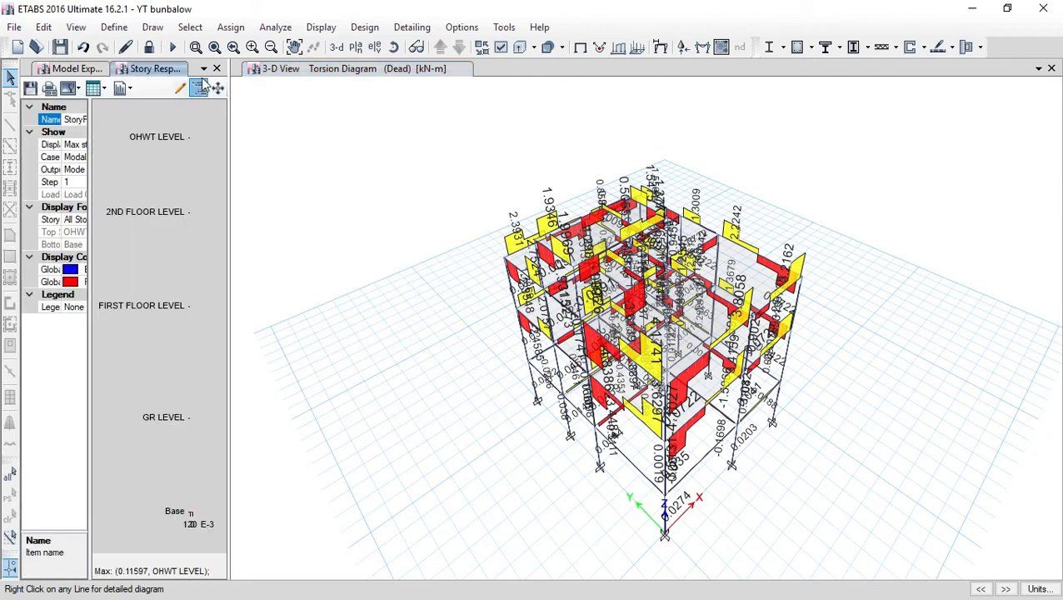
drag(230, 172, 780, 237)
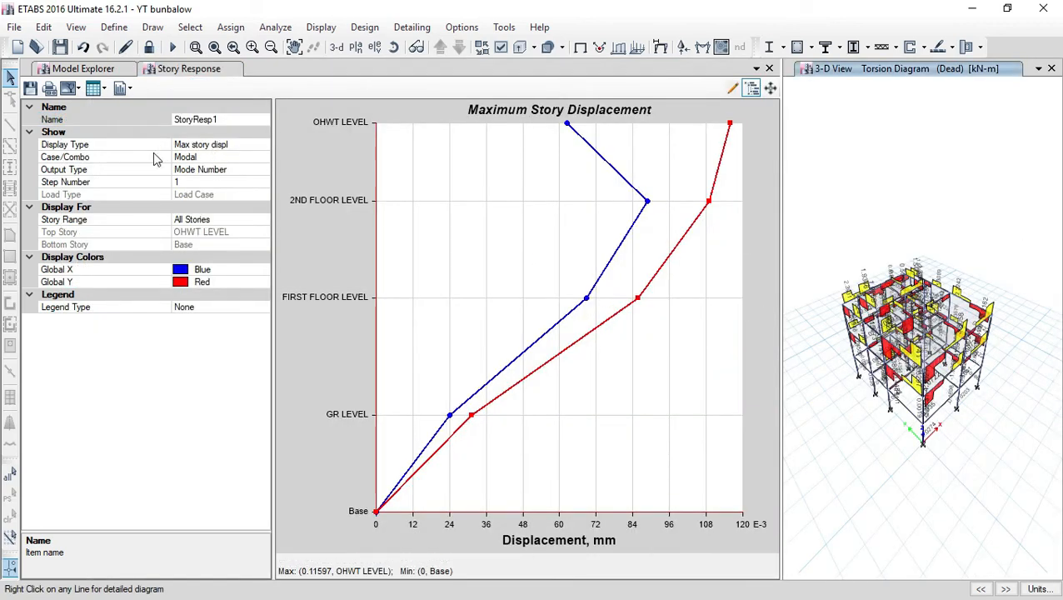
Plot the auto lateral loads to stories for the ELx load pattern.
click(259, 147)
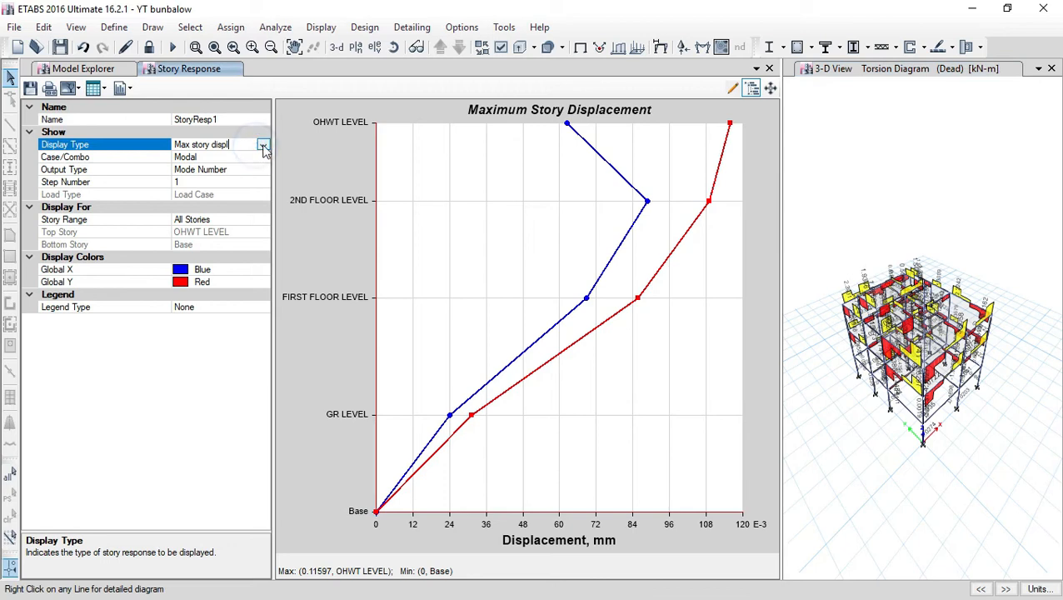
click(263, 147)
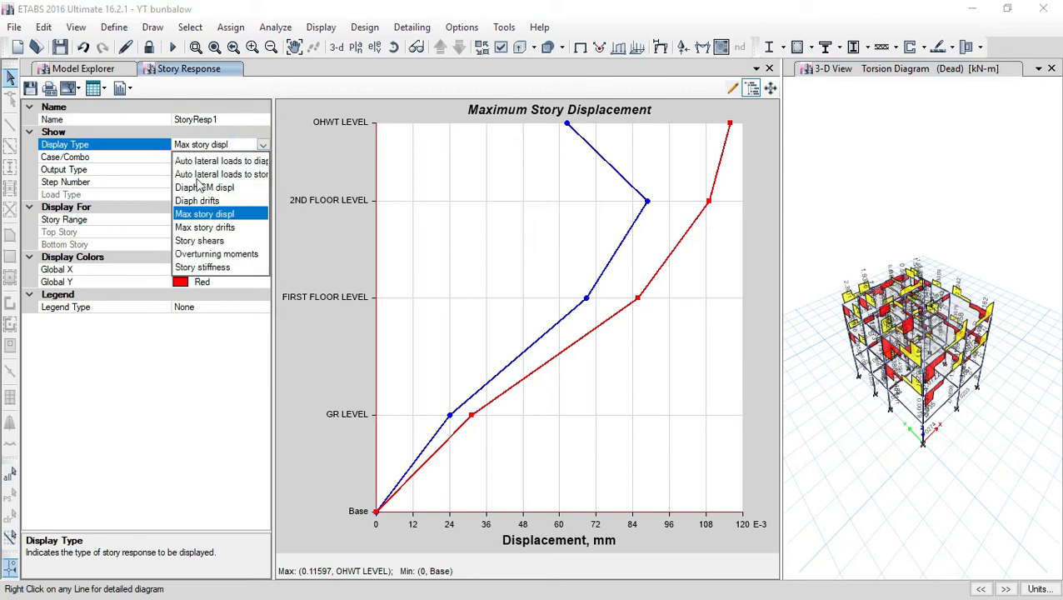
click(252, 178)
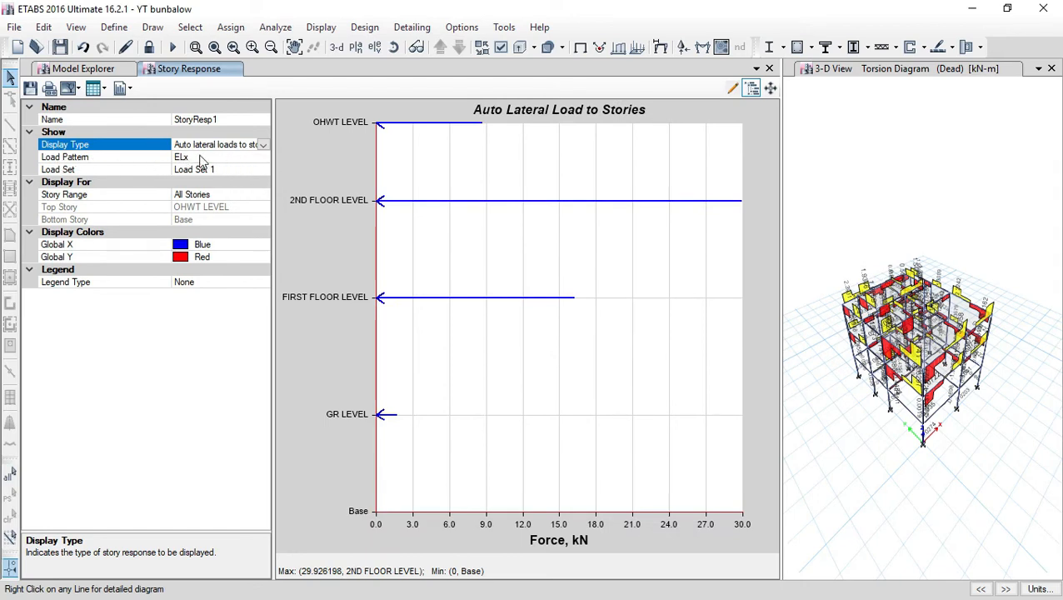
click(262, 159)
click(263, 159)
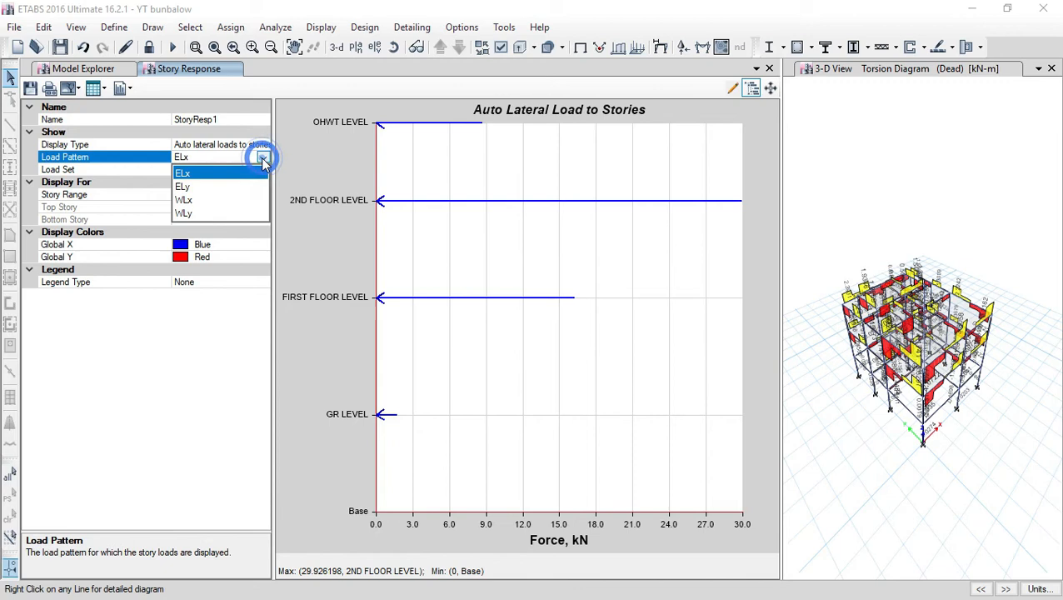
click(263, 158)
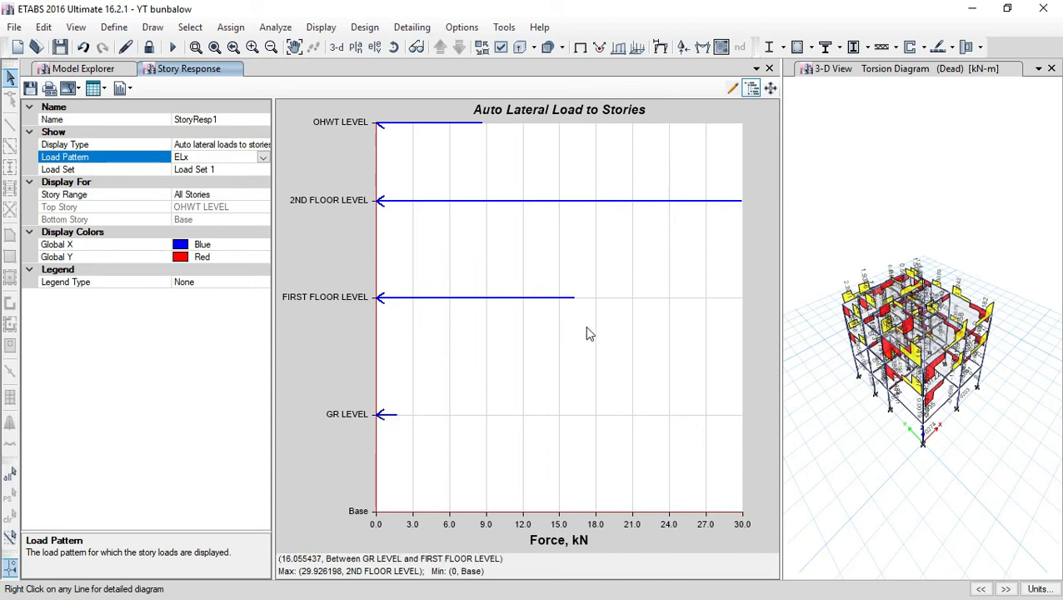
View the auto lateral loads to stories for the ELy, WLx and WLy load patterns in turn.
click(263, 158)
click(185, 186)
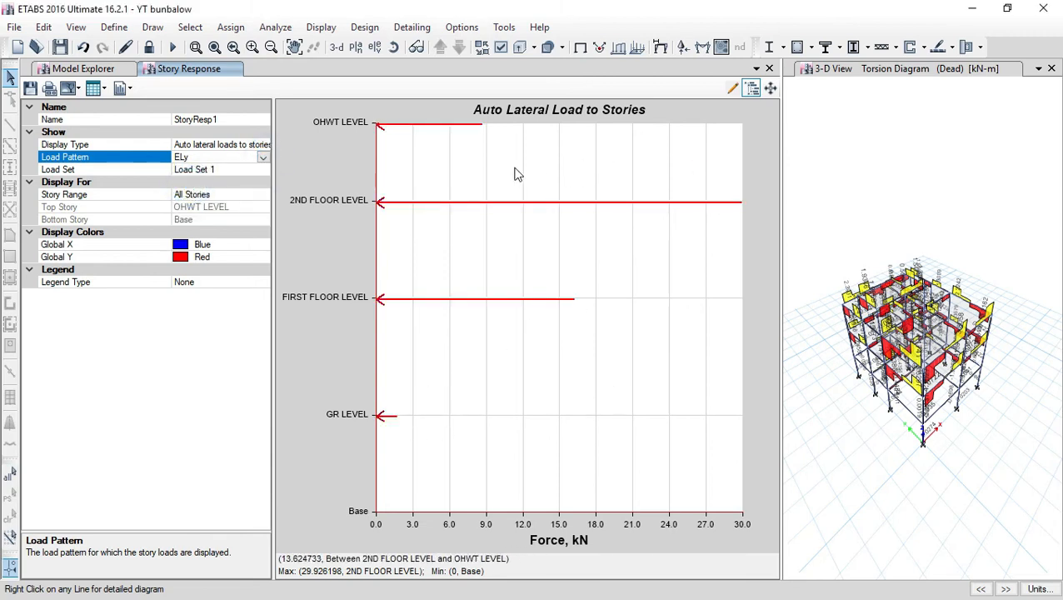
click(263, 158)
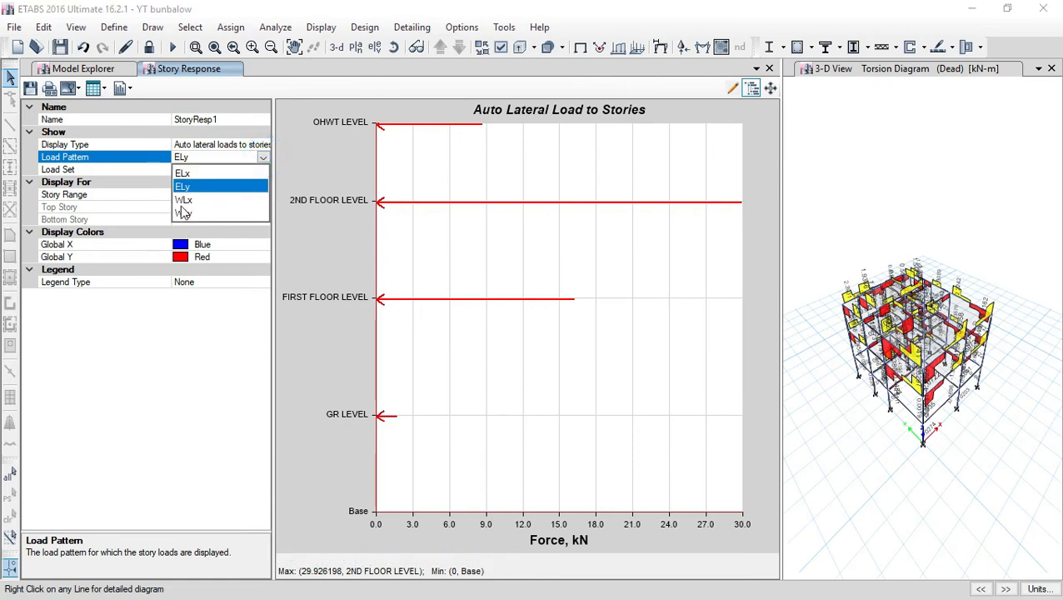
click(192, 204)
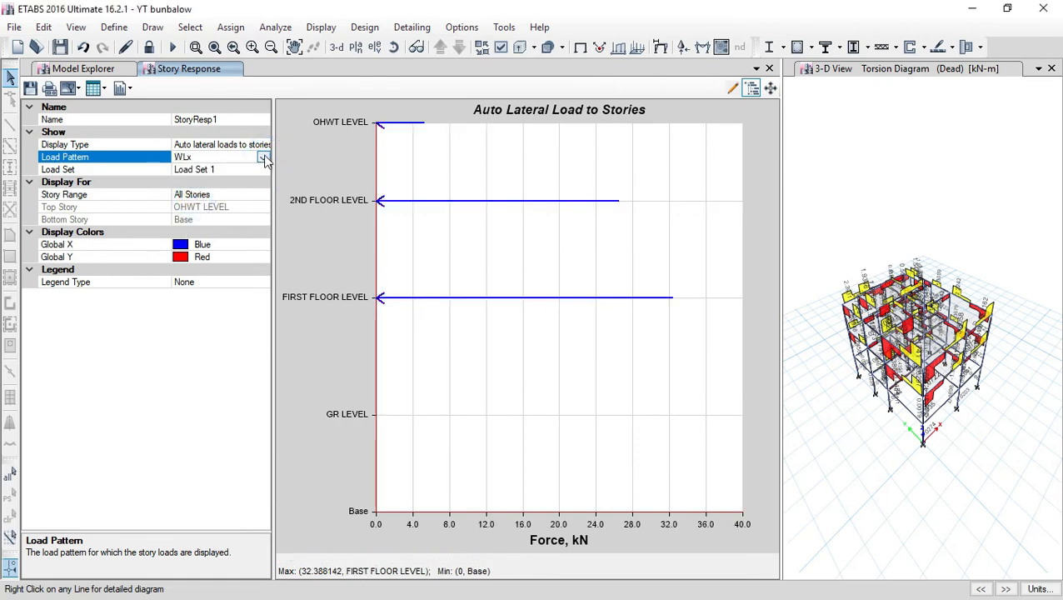
click(262, 157)
click(184, 213)
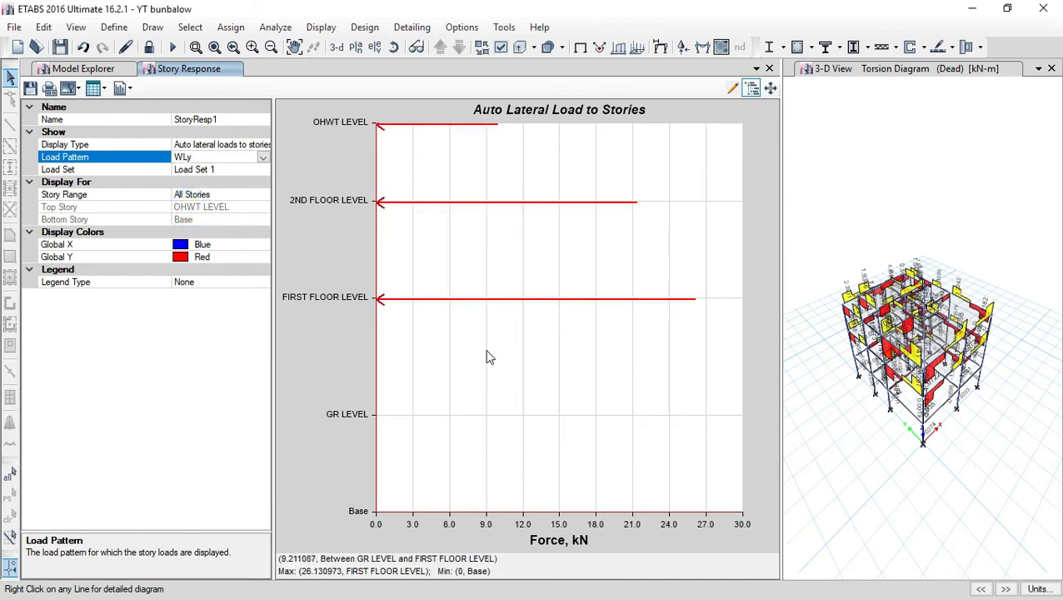
Close the story response plot and narrow the model explorer to enlarge the 3-D view.
click(768, 69)
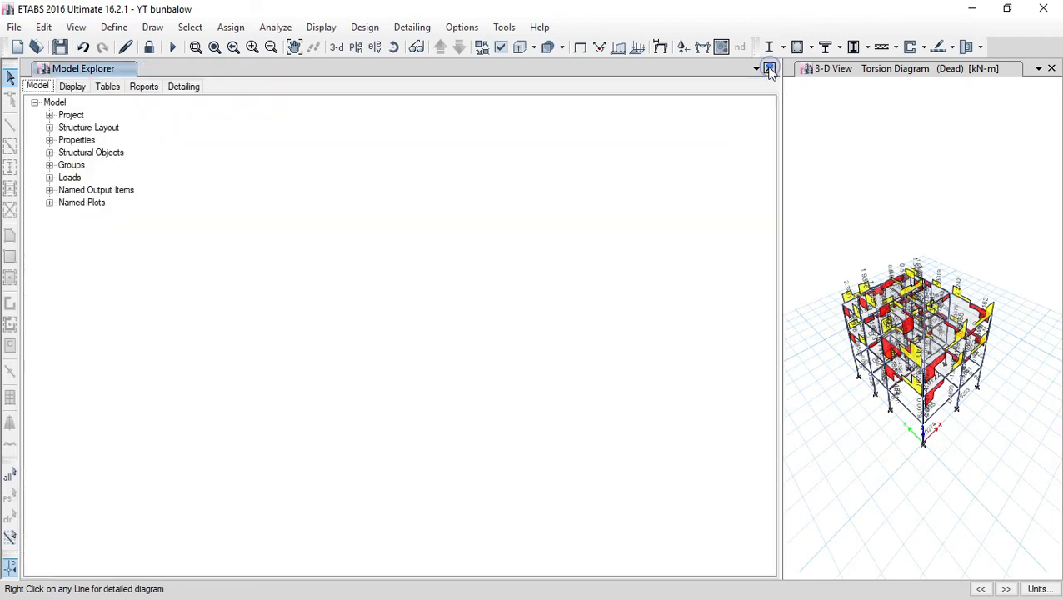
drag(781, 185, 185, 272)
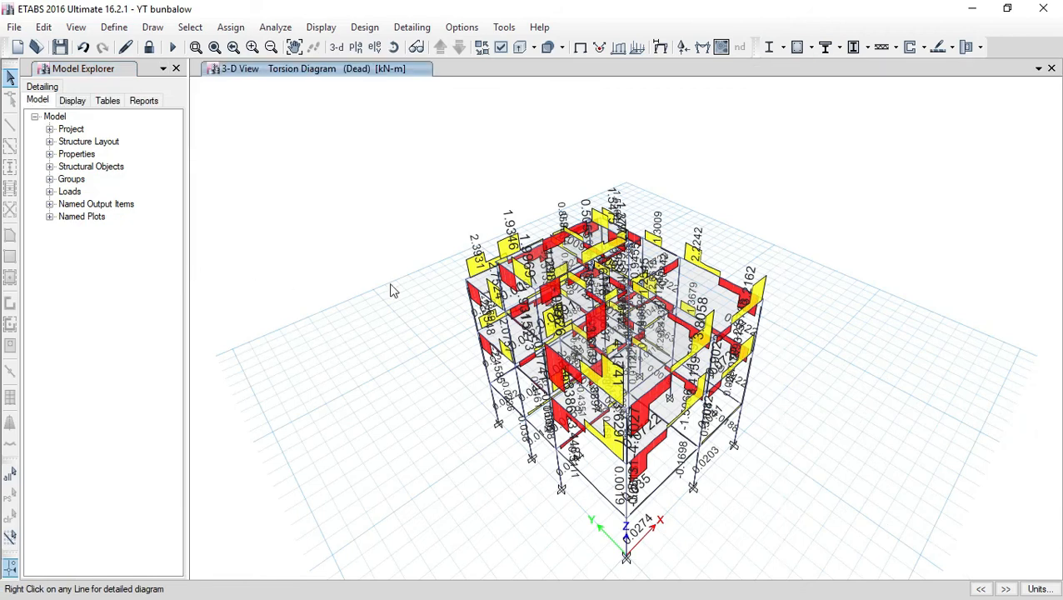
middle_drag(852, 402, 824, 328)
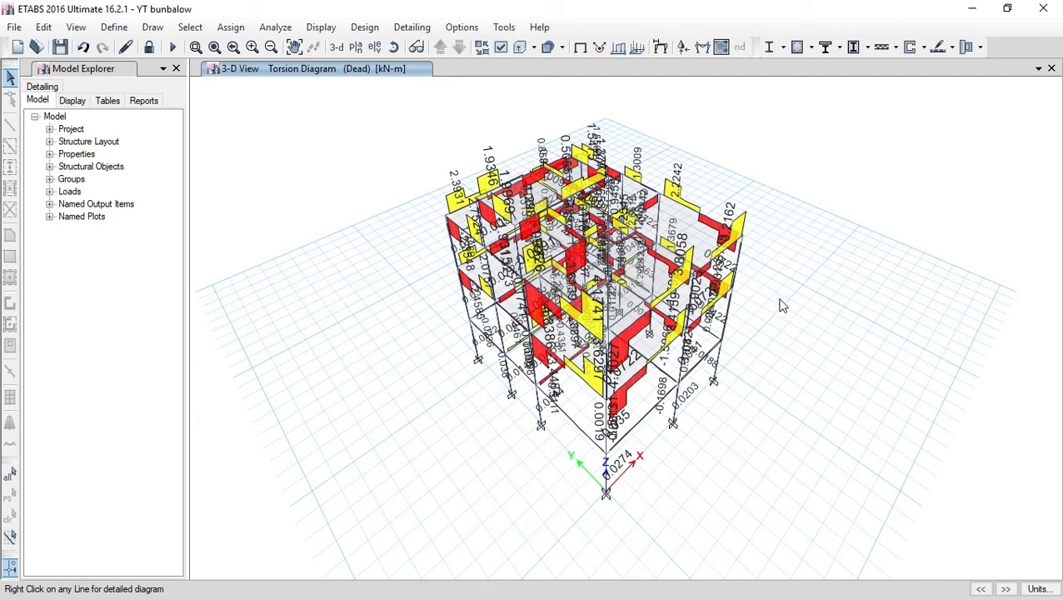
Show the Story Drifts table from the analysis displacement results and enlarge its pane below the 3-D view.
mouse_move(619, 307)
mouse_move(716, 360)
click(321, 26)
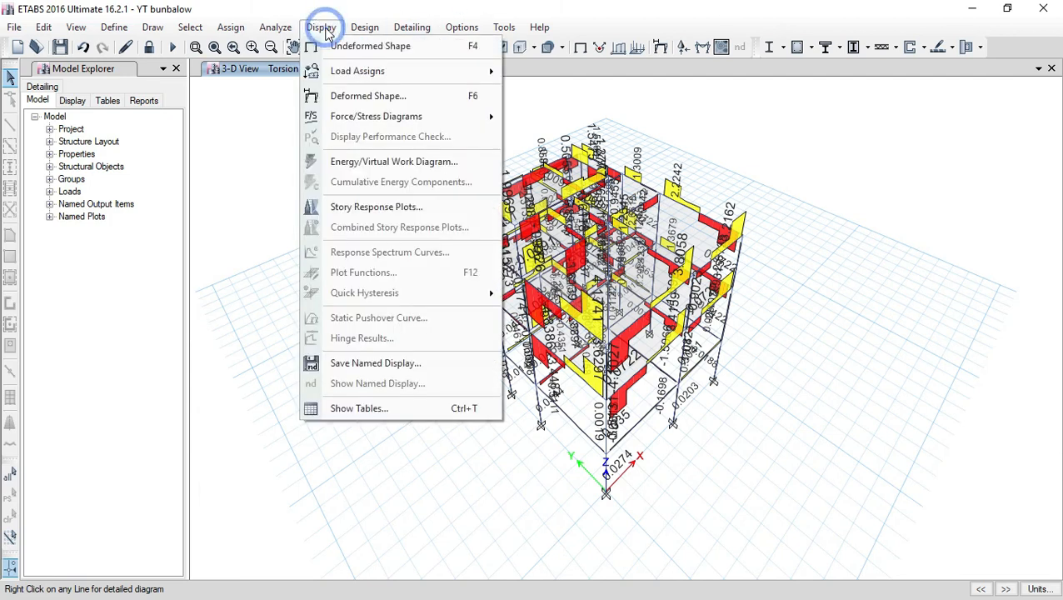
click(368, 410)
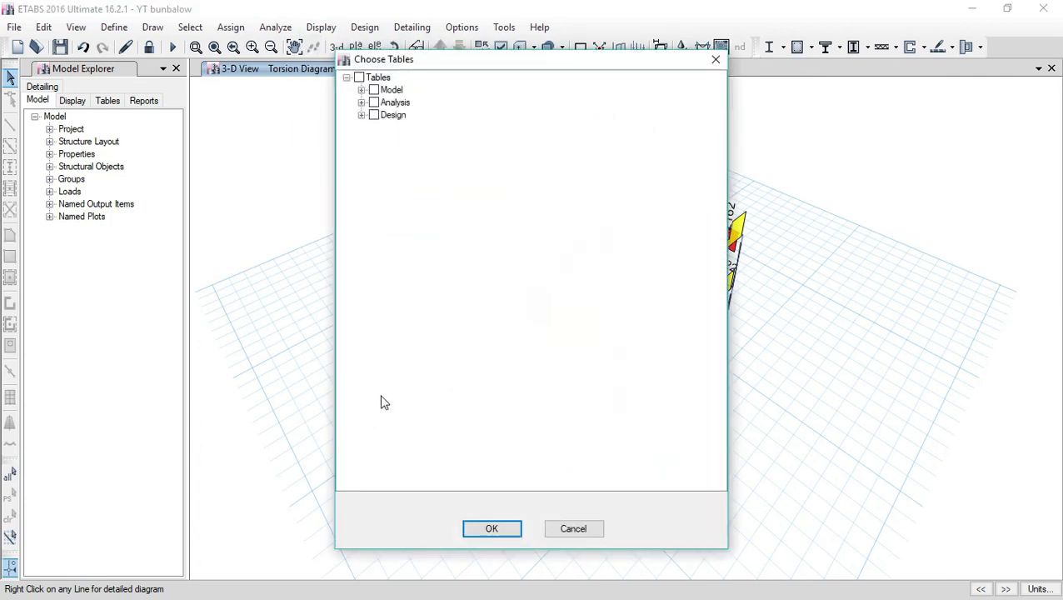
click(361, 102)
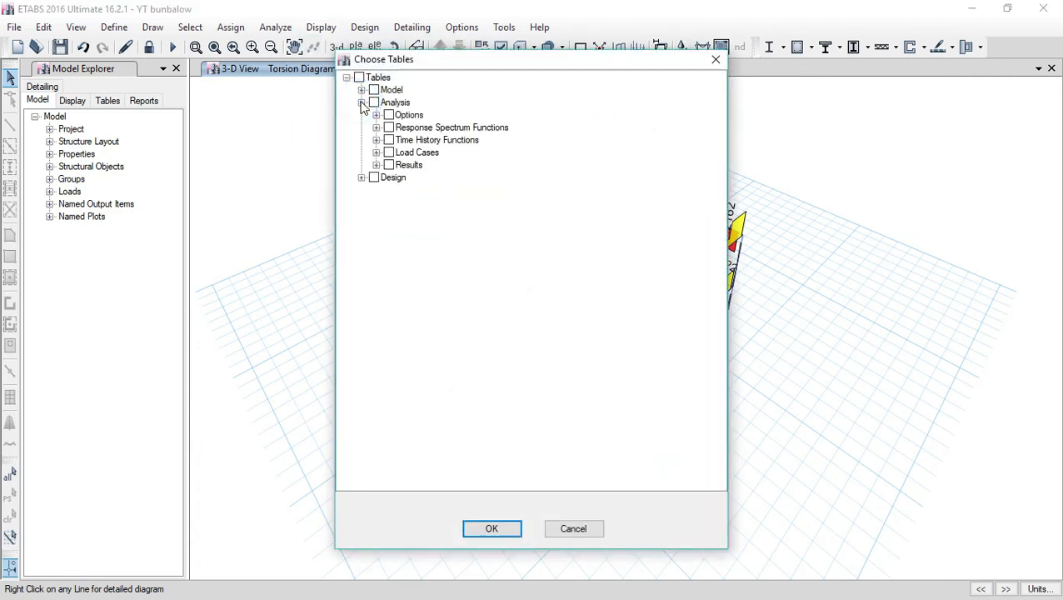
click(377, 165)
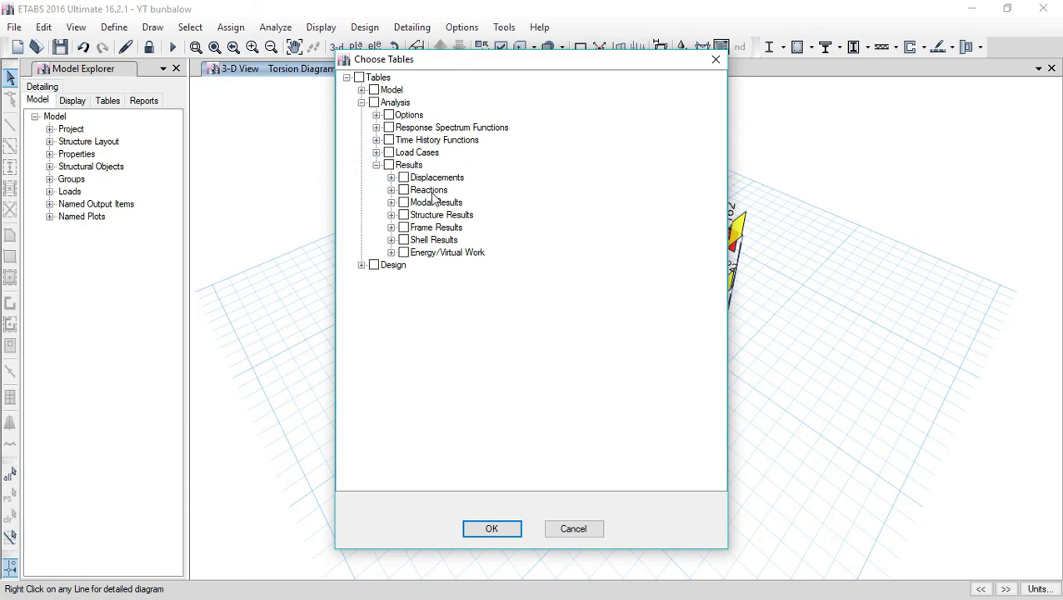
click(391, 178)
click(418, 239)
click(507, 531)
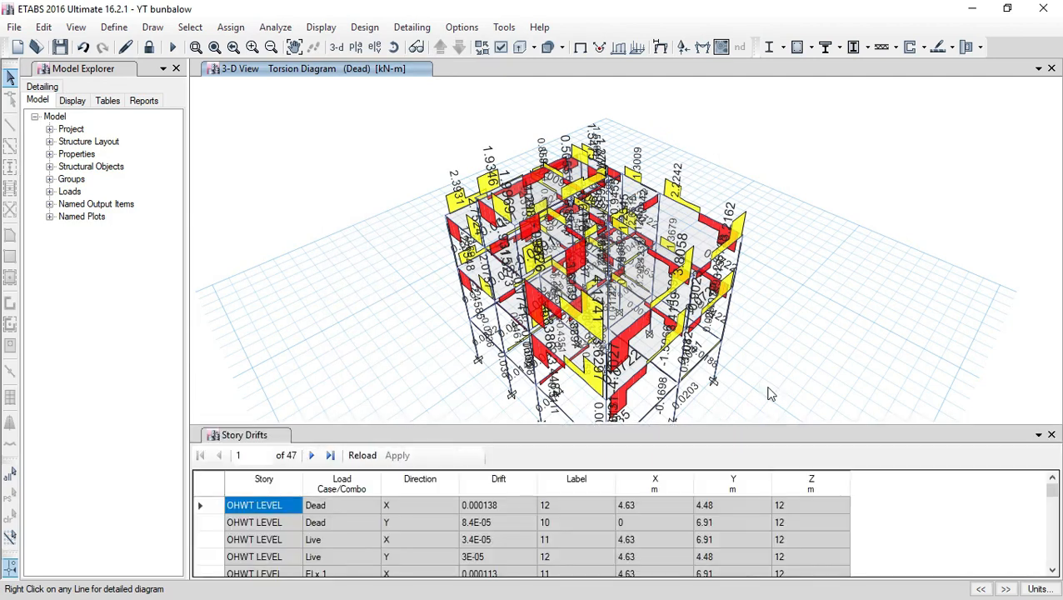
drag(849, 427, 824, 240)
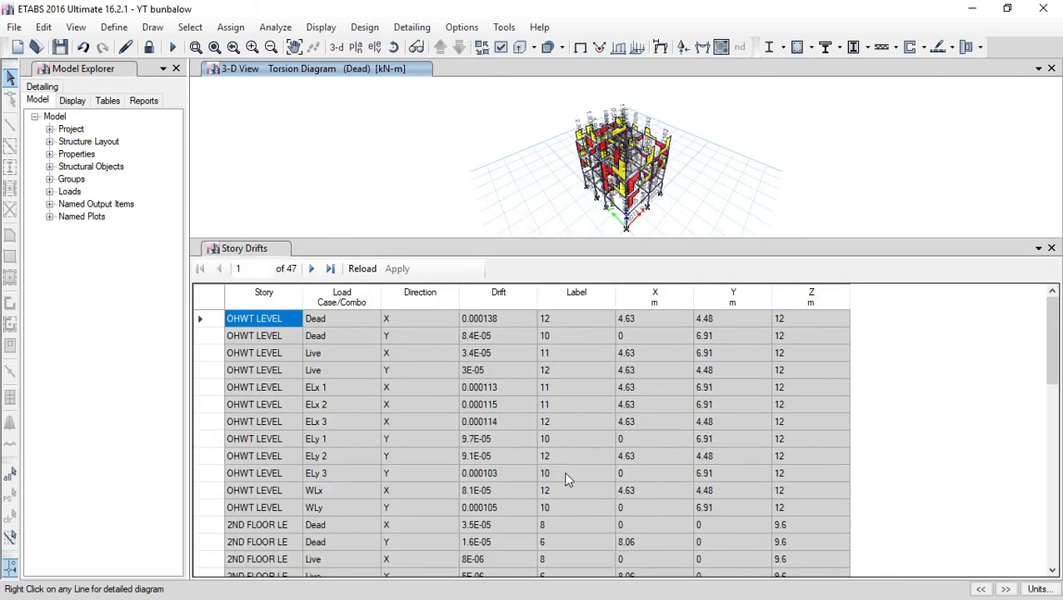